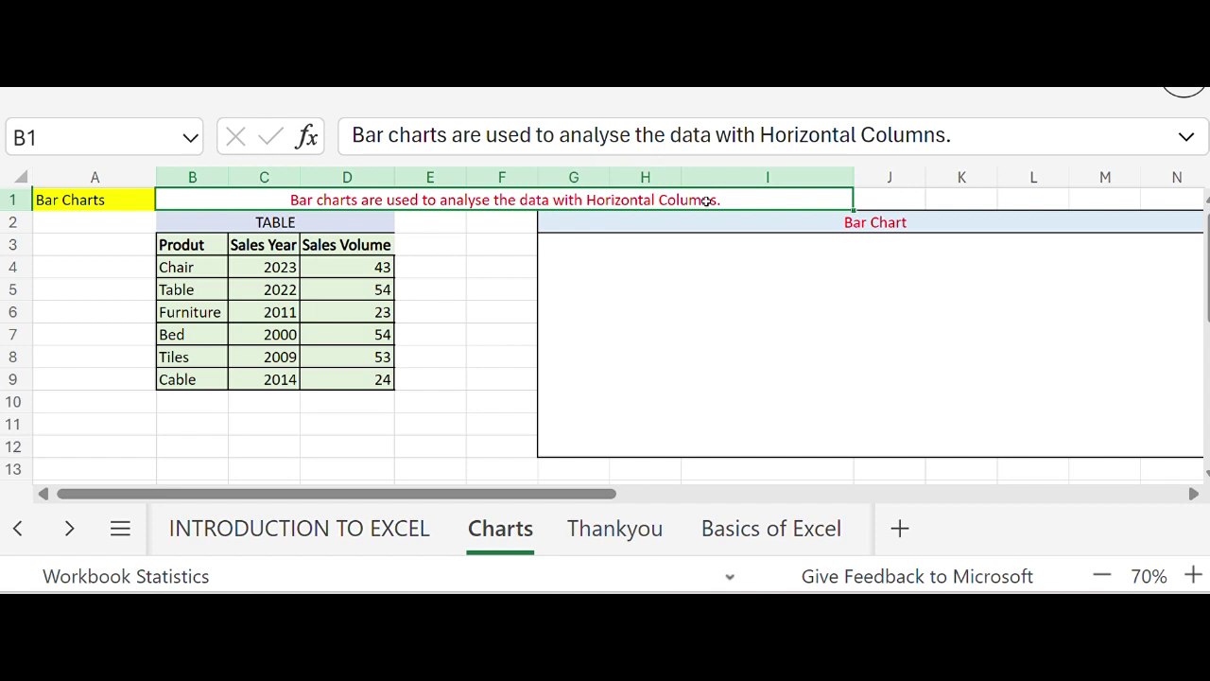
# Browse the insertable chart types down to the Bar group and review the descriptions of its bar chart variants.
pyautogui.click(433, 288)
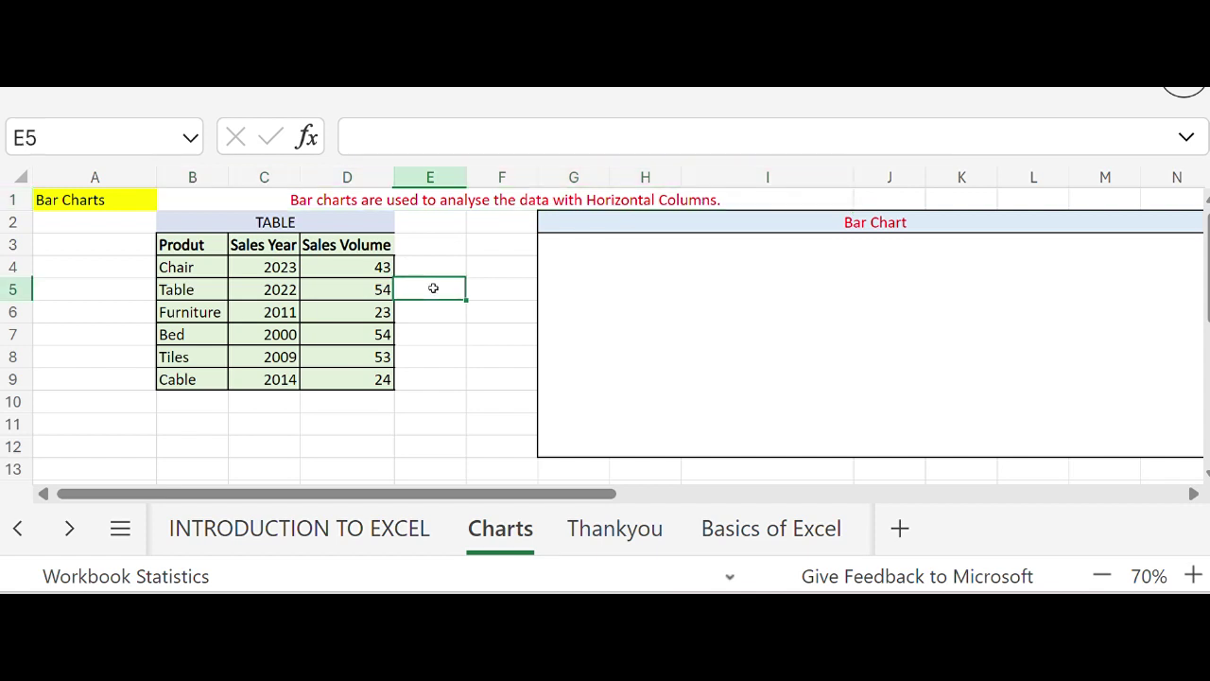
pyautogui.moveTo(241, 100)
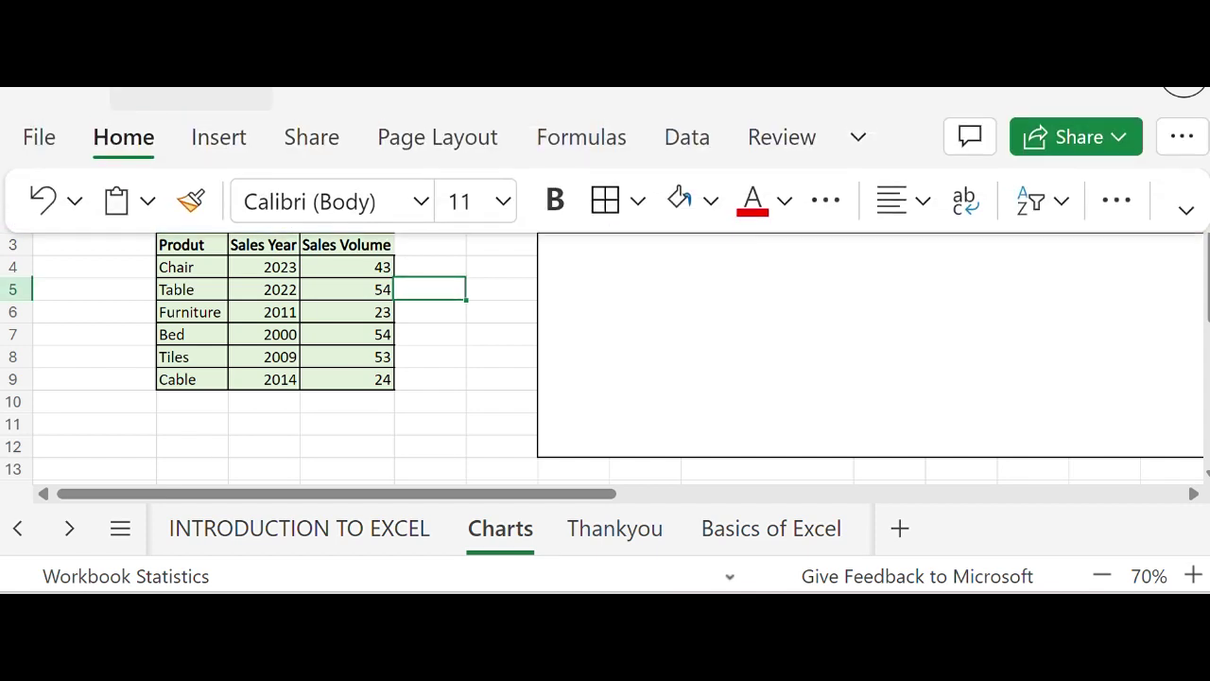
pyautogui.click(219, 138)
pyautogui.click(799, 202)
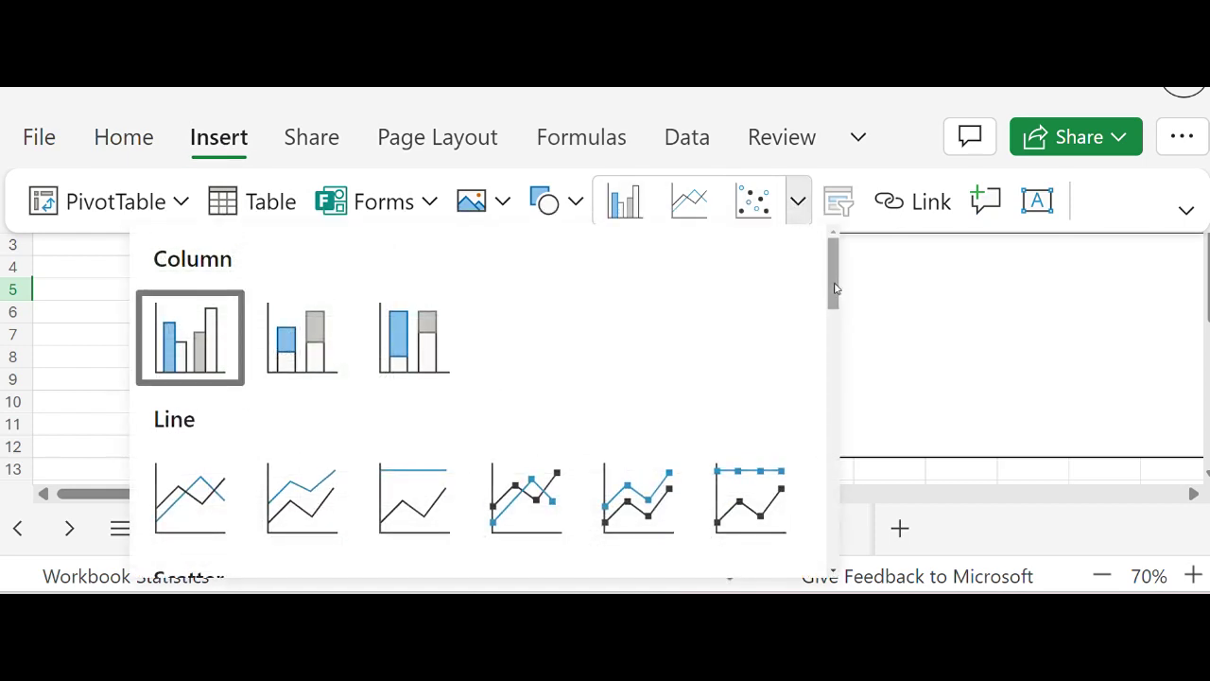
pyautogui.moveTo(836, 288); pyautogui.dragTo(826, 425)
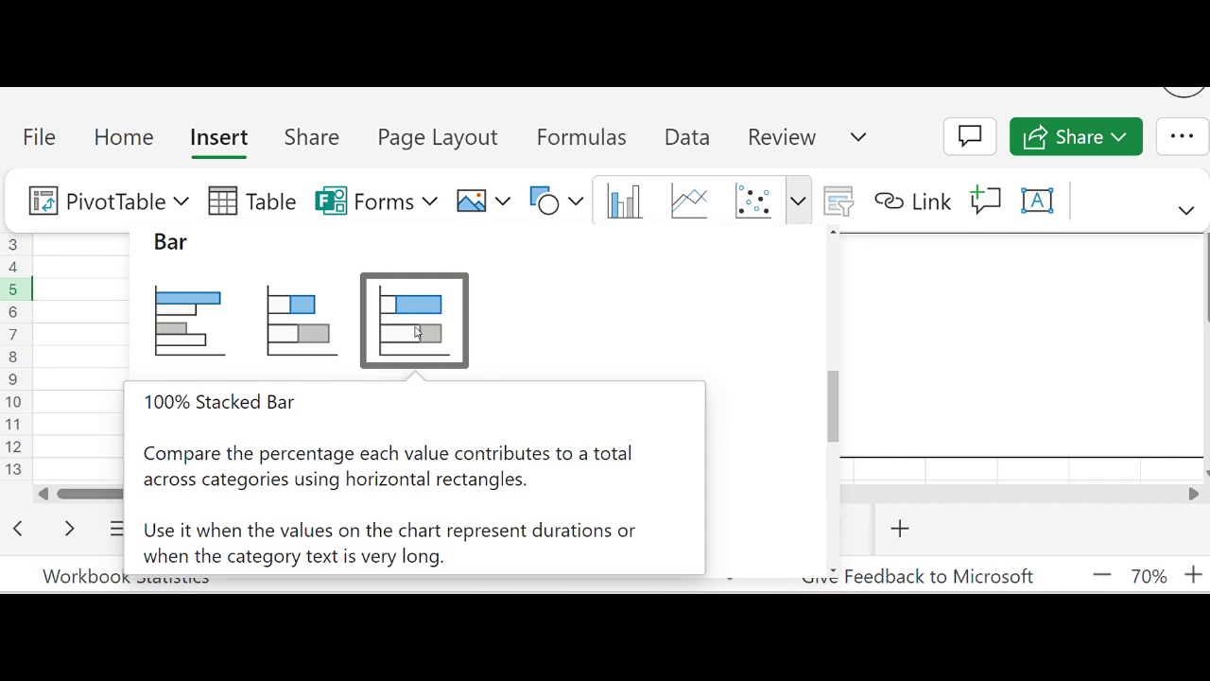
pyautogui.click(85, 357)
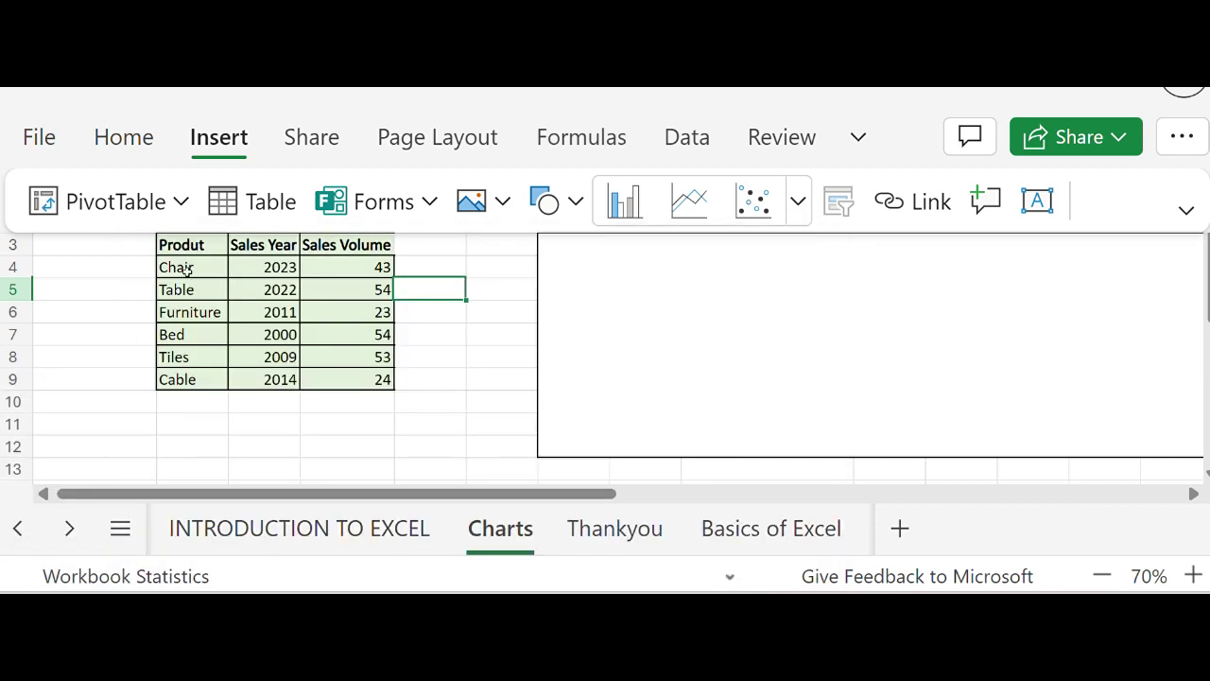
# Insert a Clustered Bar chart from the product sales table in B3:D9.
pyautogui.moveTo(180, 245); pyautogui.dragTo(360, 379)
pyautogui.click(274, 107)
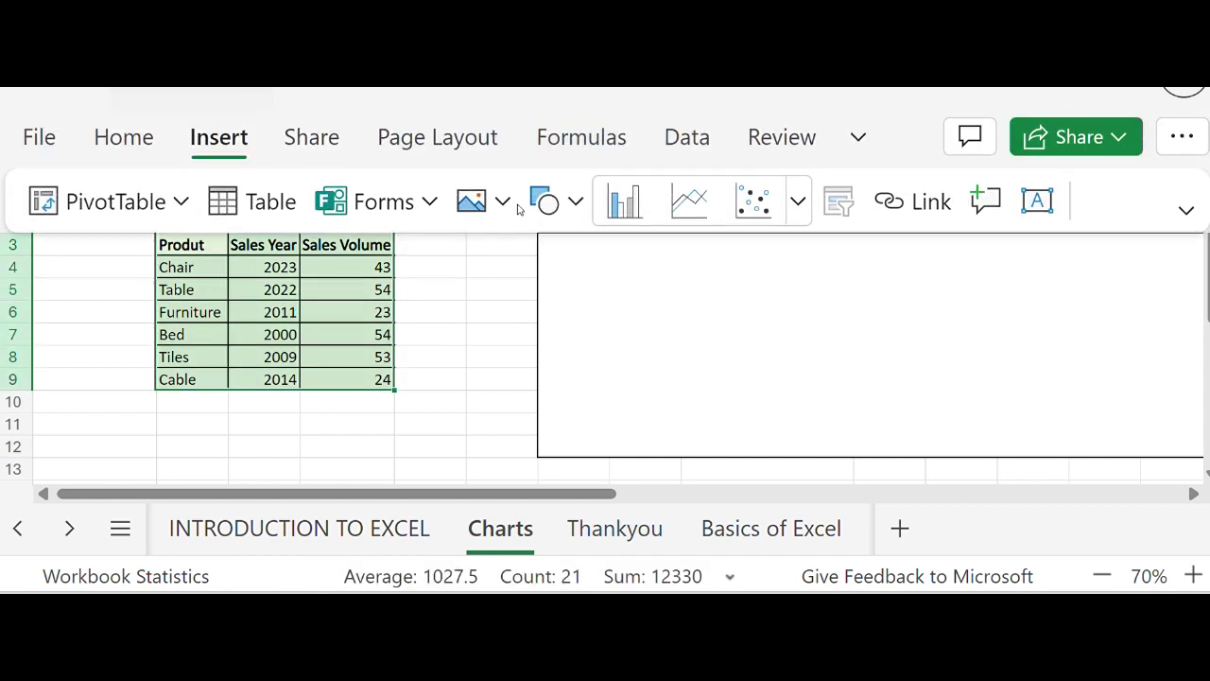
pyautogui.click(799, 201)
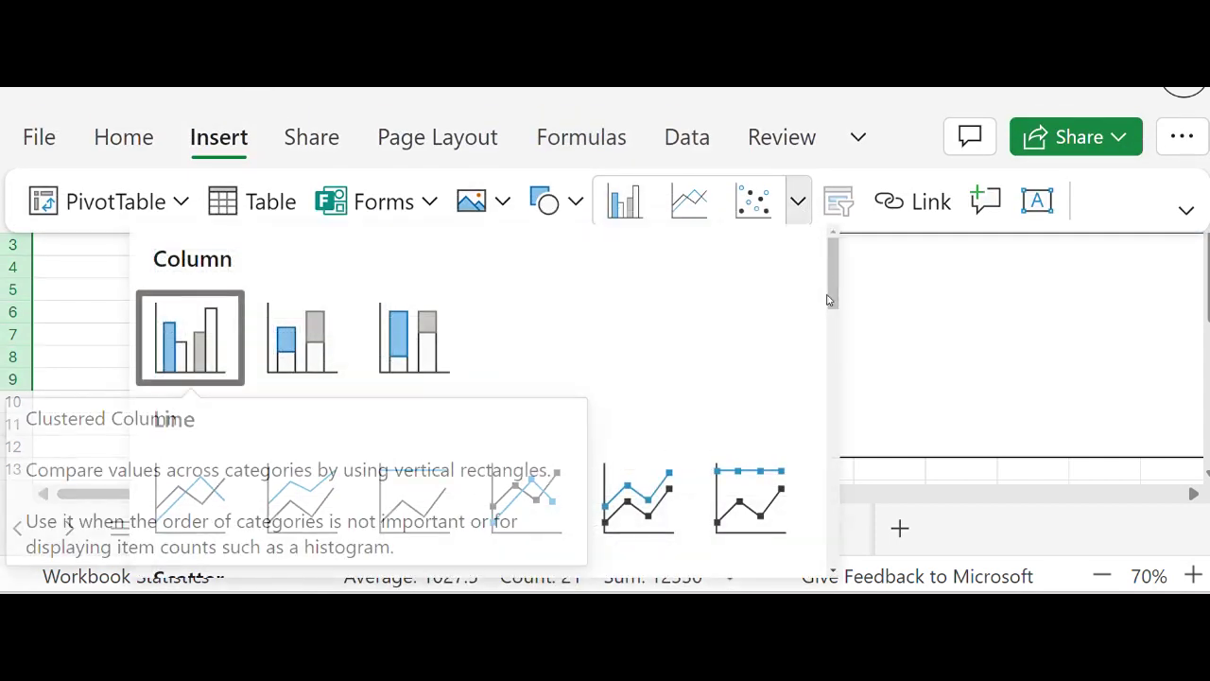
pyautogui.moveTo(831, 299); pyautogui.dragTo(839, 437)
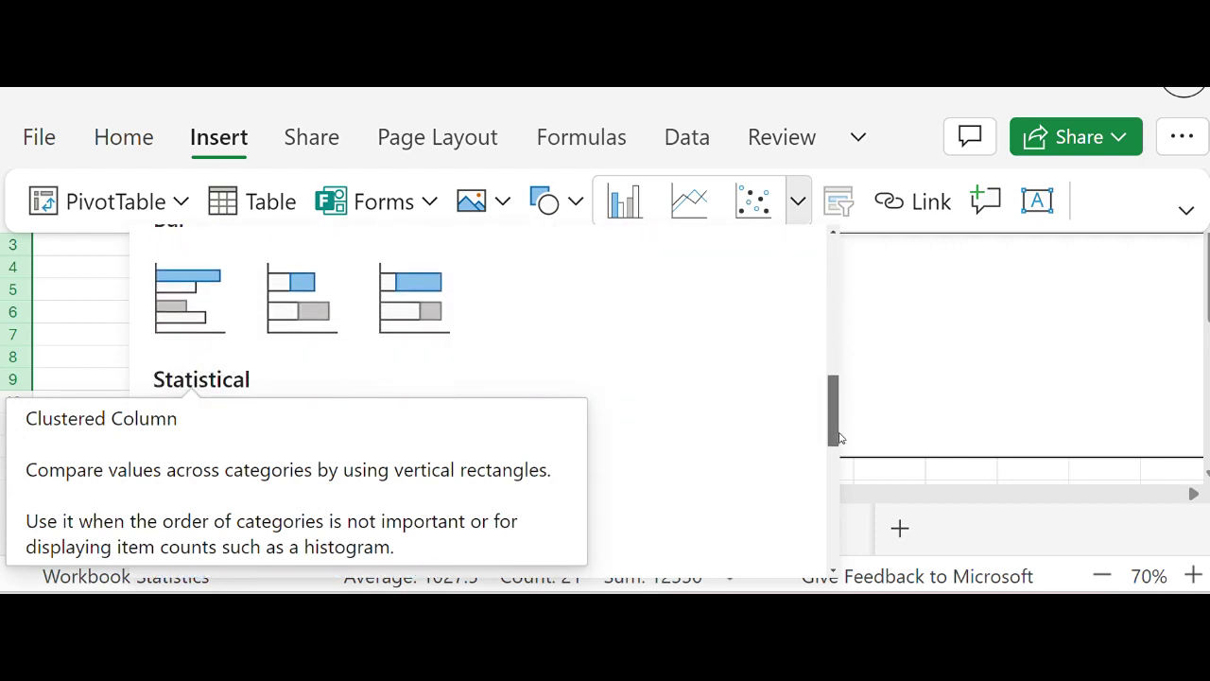
pyautogui.click(175, 301)
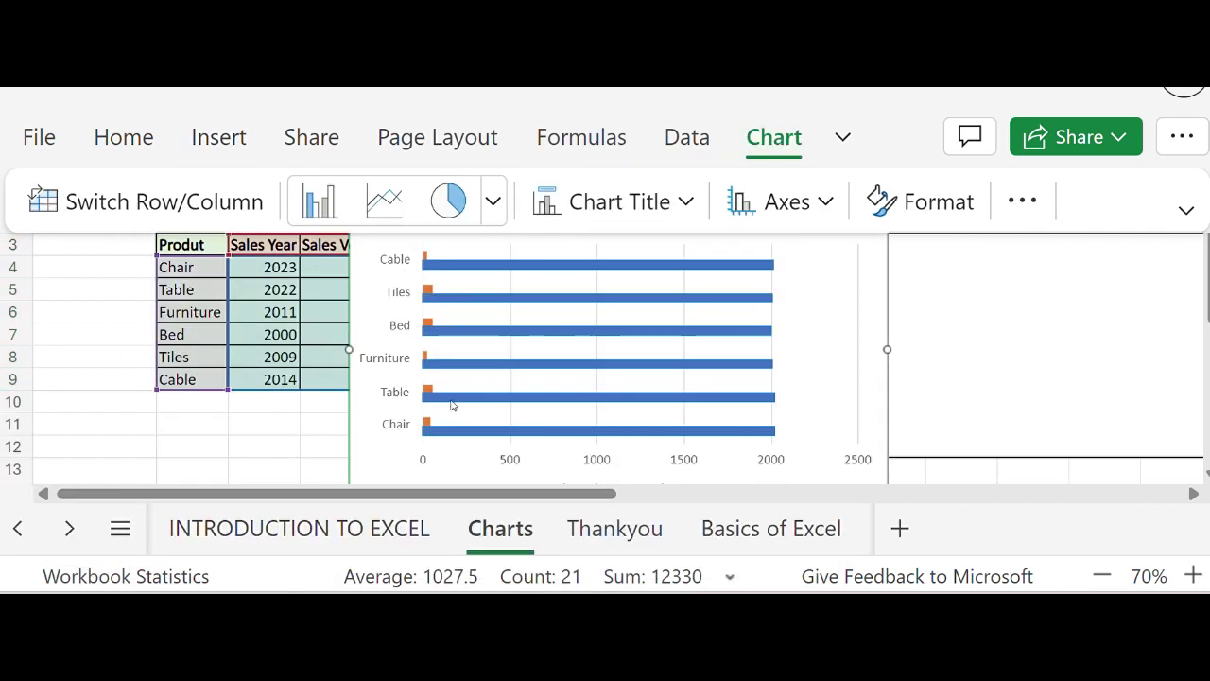
# Shrink the clustered bar chart and place it at the left end of the Bar Chart frame, stretching it down to row 12.
pyautogui.click(243, 426)
pyautogui.click(854, 209)
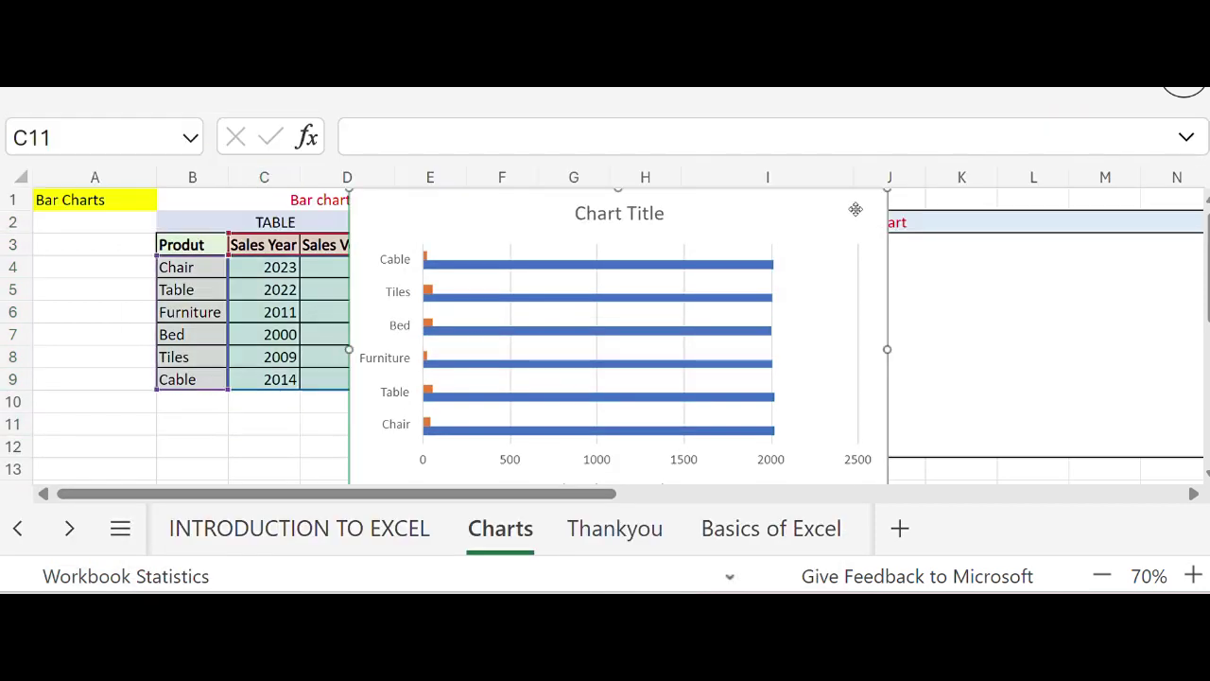
pyautogui.moveTo(888, 192); pyautogui.dragTo(618, 295)
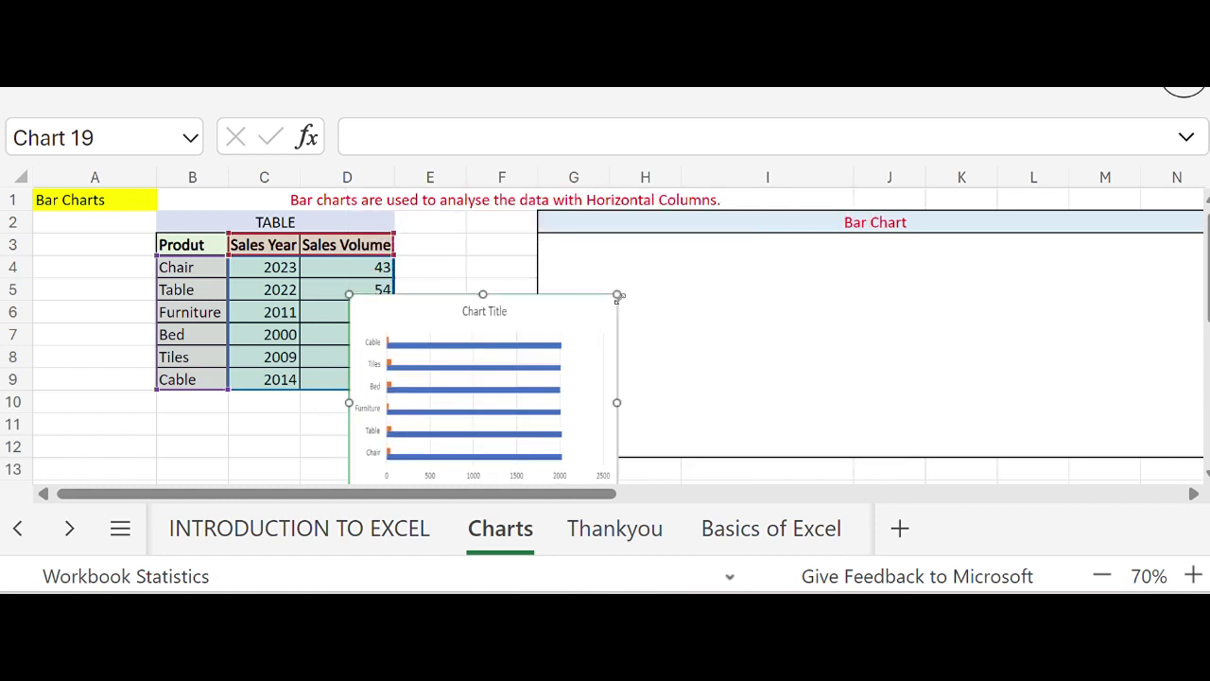
pyautogui.moveTo(427, 309); pyautogui.dragTo(607, 247)
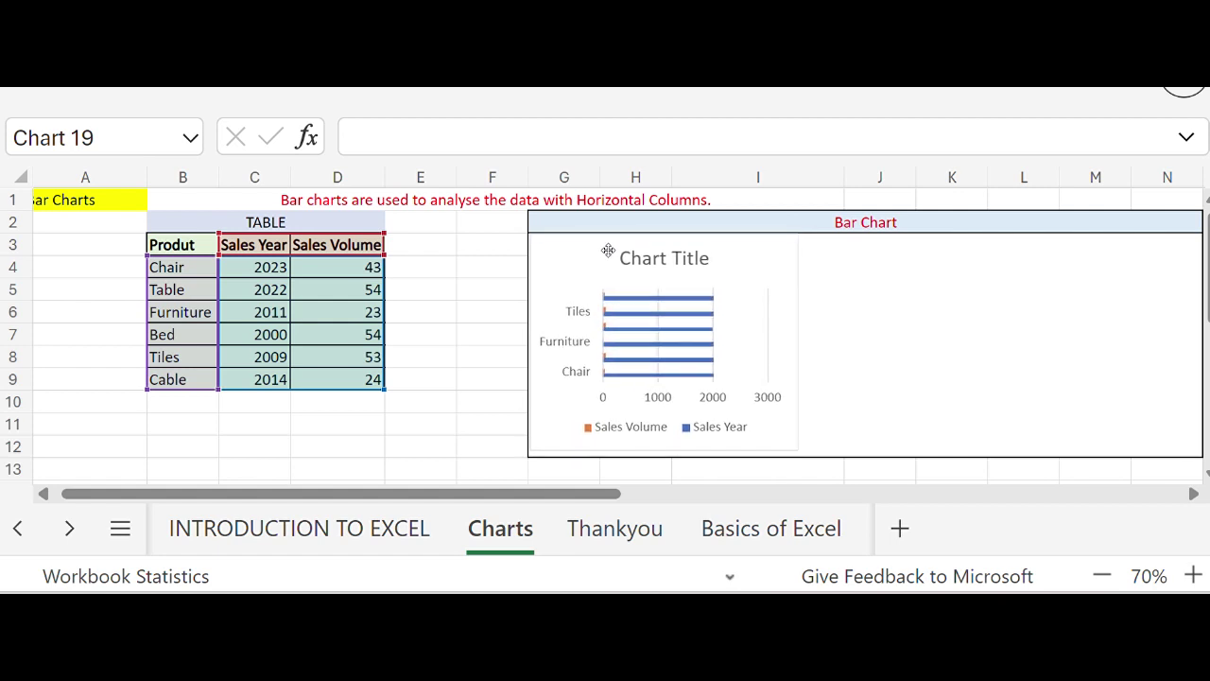
pyautogui.moveTo(609, 248); pyautogui.dragTo(608, 242)
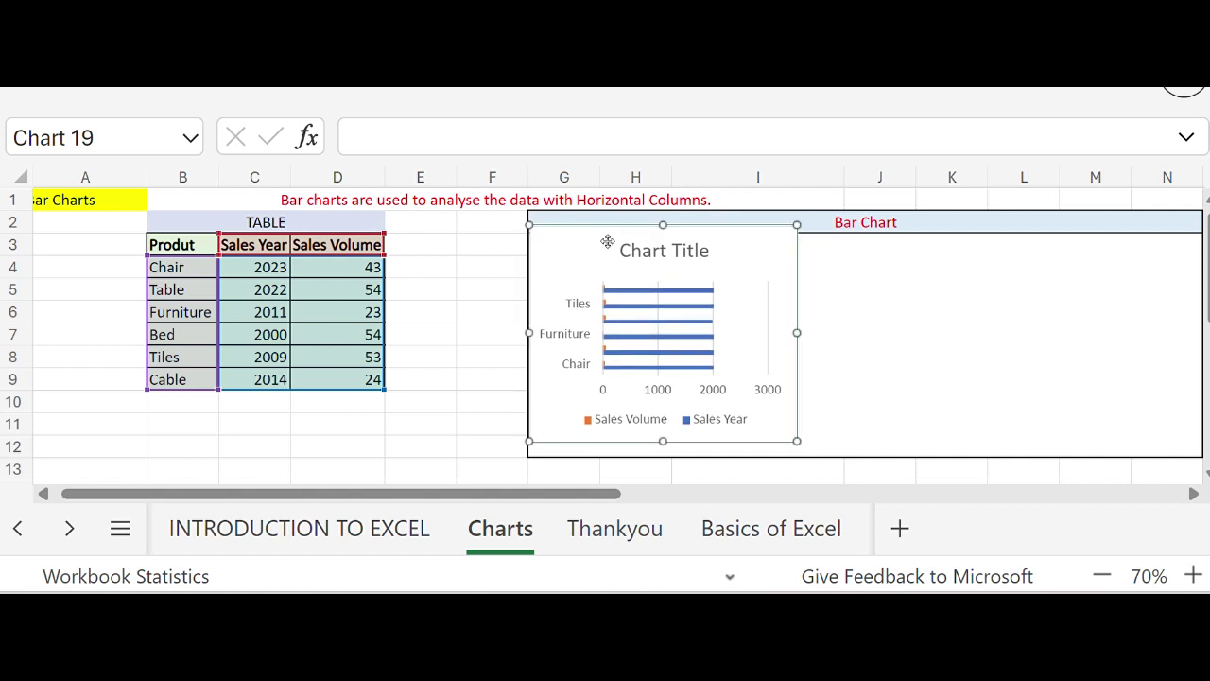
pyautogui.moveTo(664, 442); pyautogui.dragTo(664, 454)
pyautogui.click(410, 425)
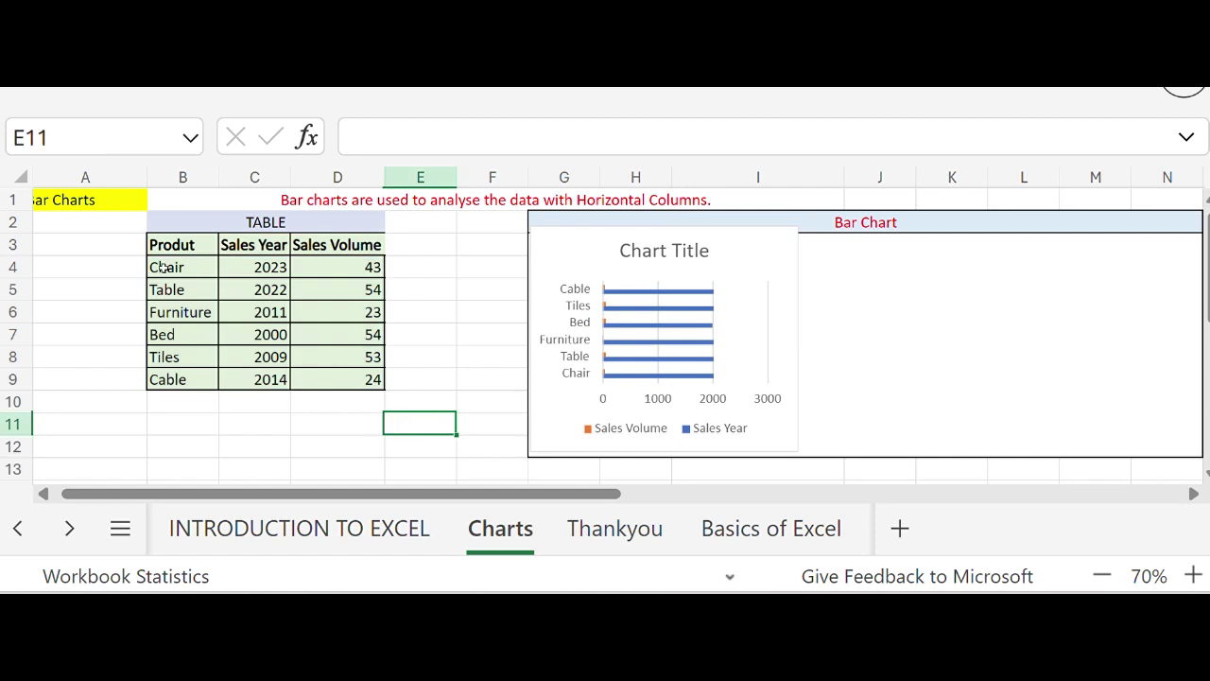
# Insert a Stacked Bar chart from the product sales table in B3:D9.
pyautogui.moveTo(168, 248); pyautogui.dragTo(335, 376)
pyautogui.moveTo(212, 108)
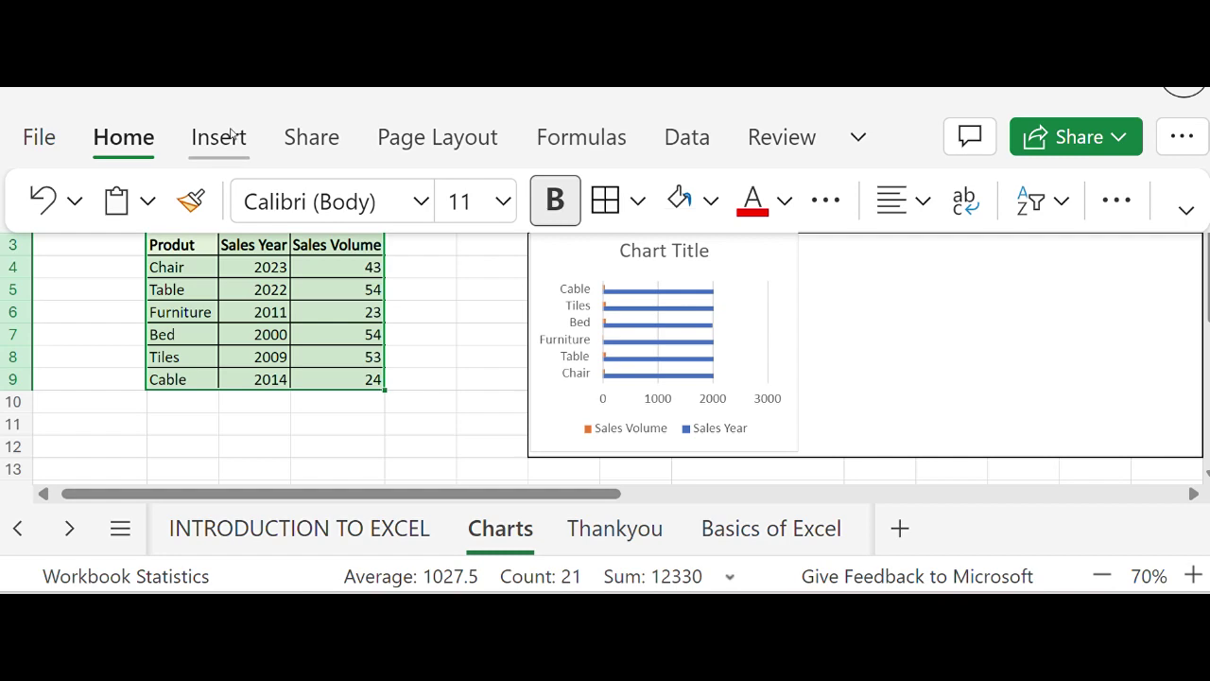
pyautogui.click(230, 134)
pyautogui.click(800, 203)
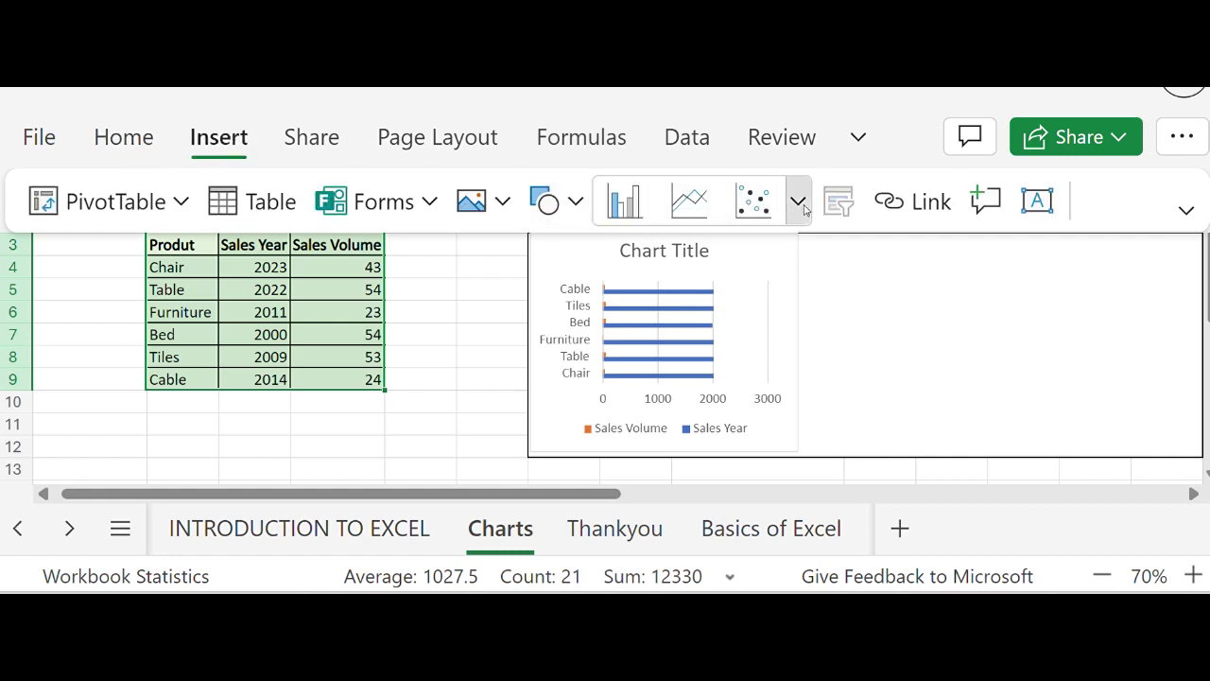
pyautogui.moveTo(832, 303); pyautogui.dragTo(831, 442)
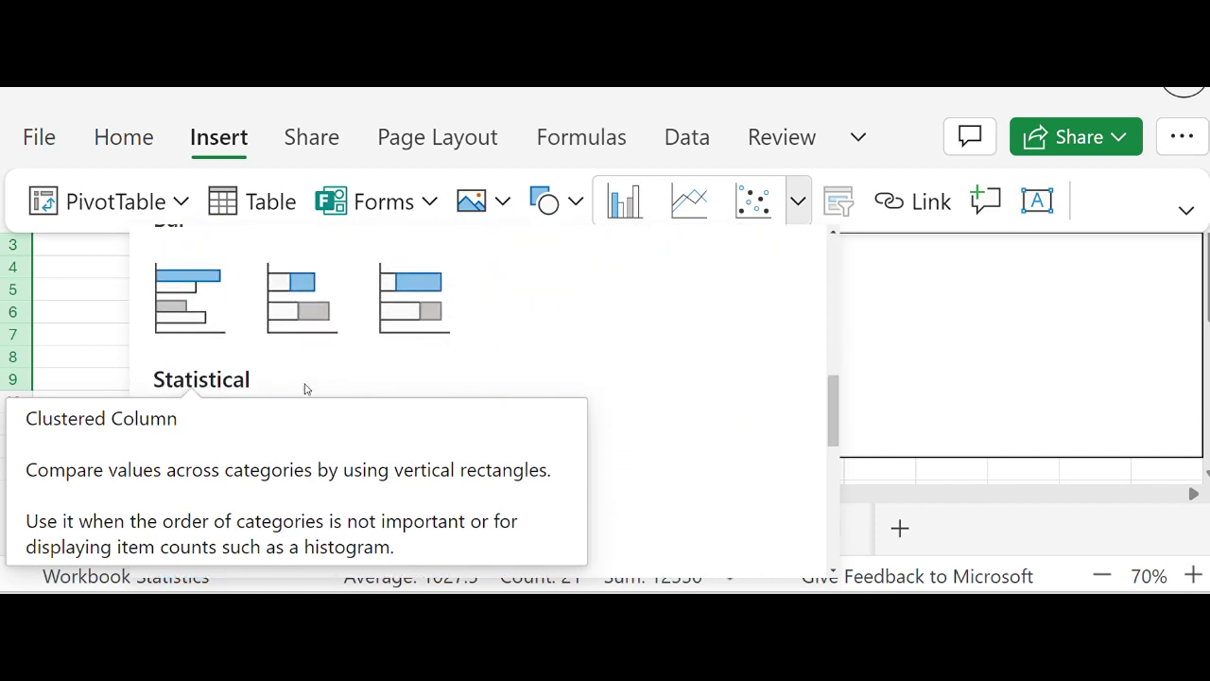
pyautogui.click(299, 297)
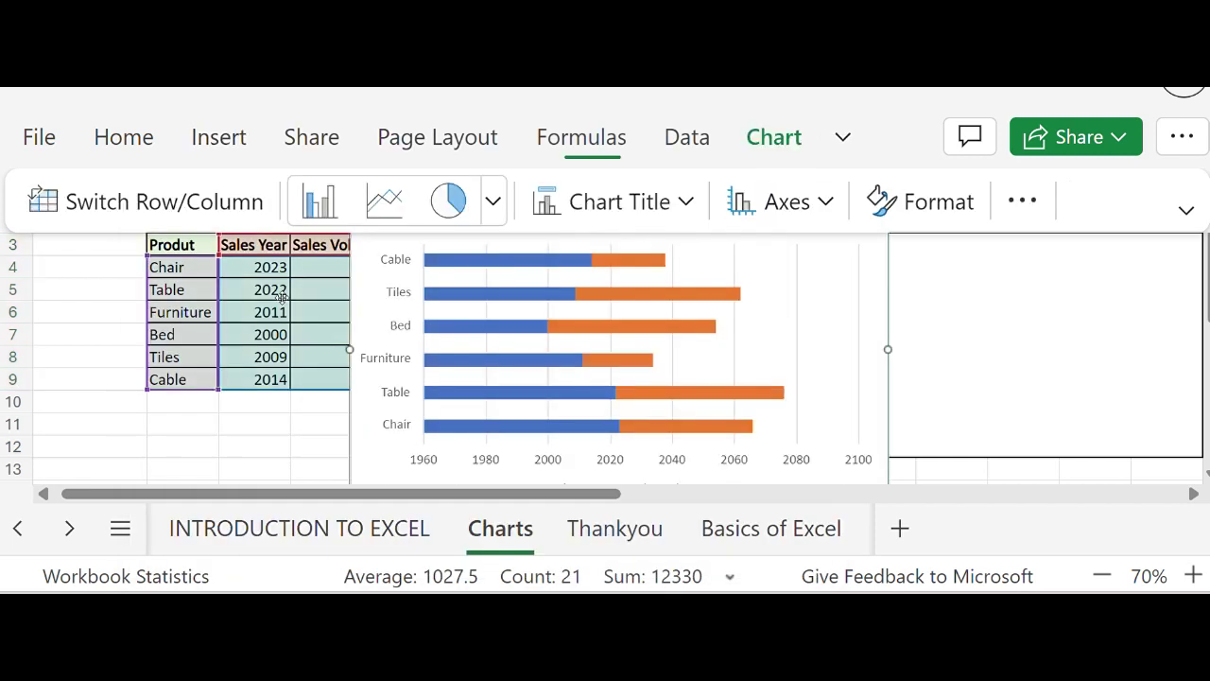
# Shrink the stacked bar chart, place it directly beside the clustered one, and adjust its height and width to fit the frame.
pyautogui.click(902, 334)
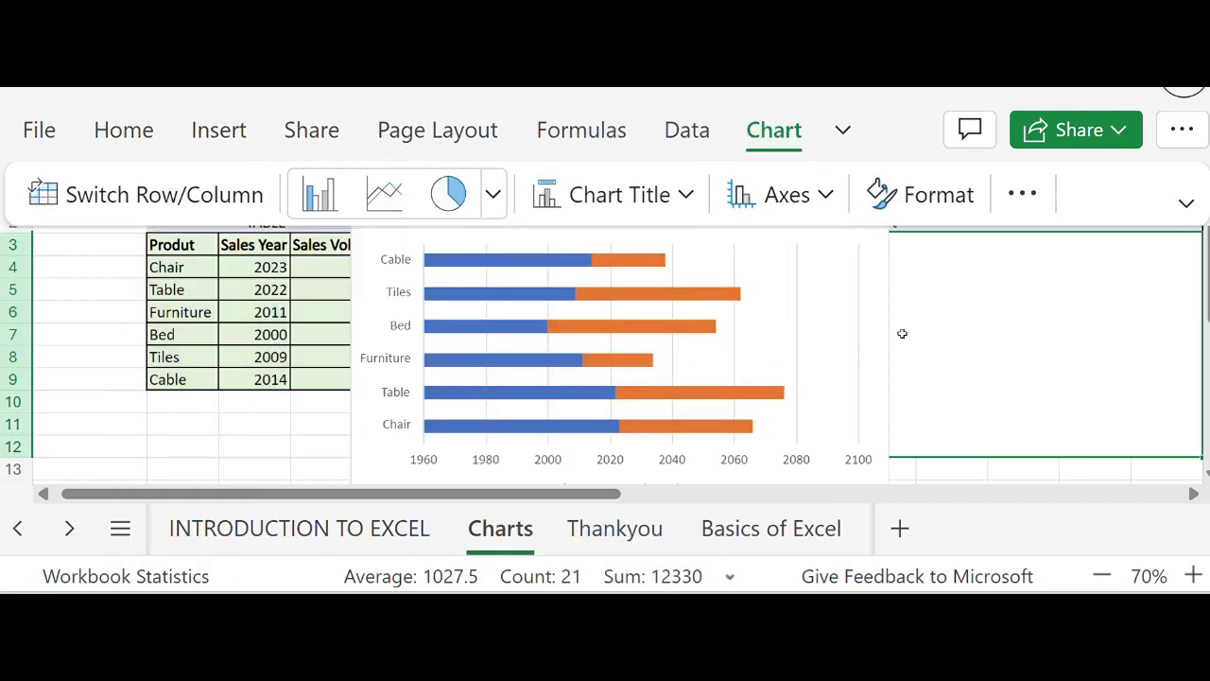
pyautogui.click(890, 189)
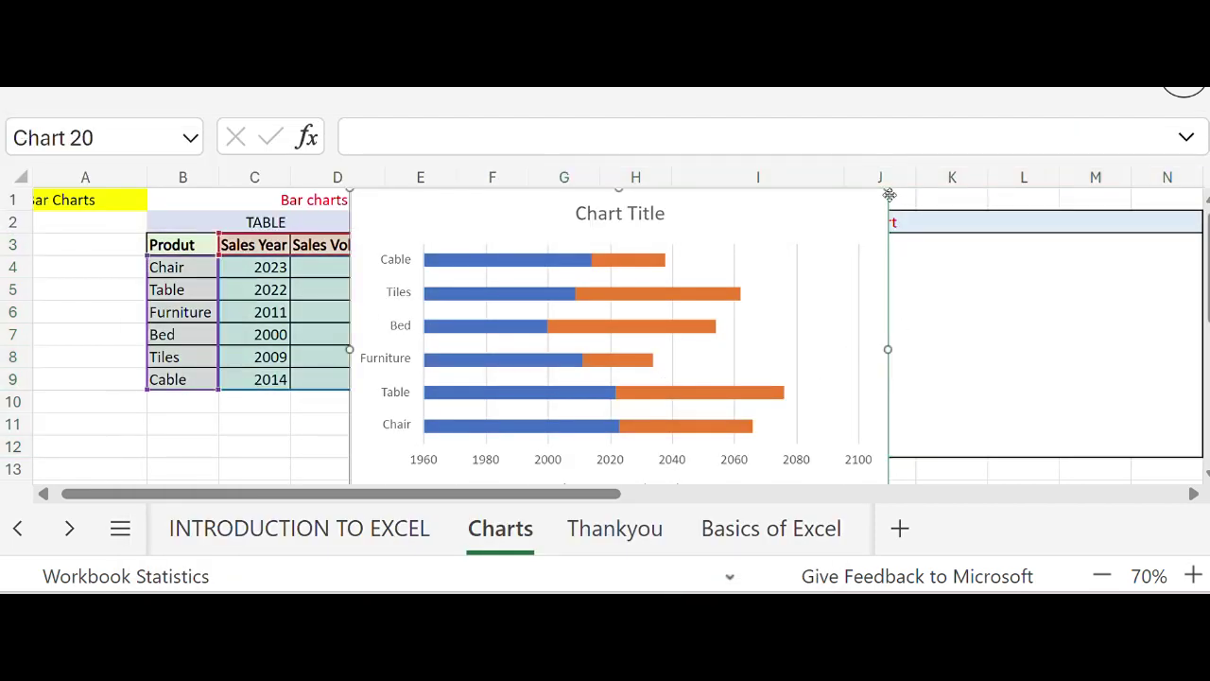
pyautogui.moveTo(888, 193); pyautogui.dragTo(593, 304)
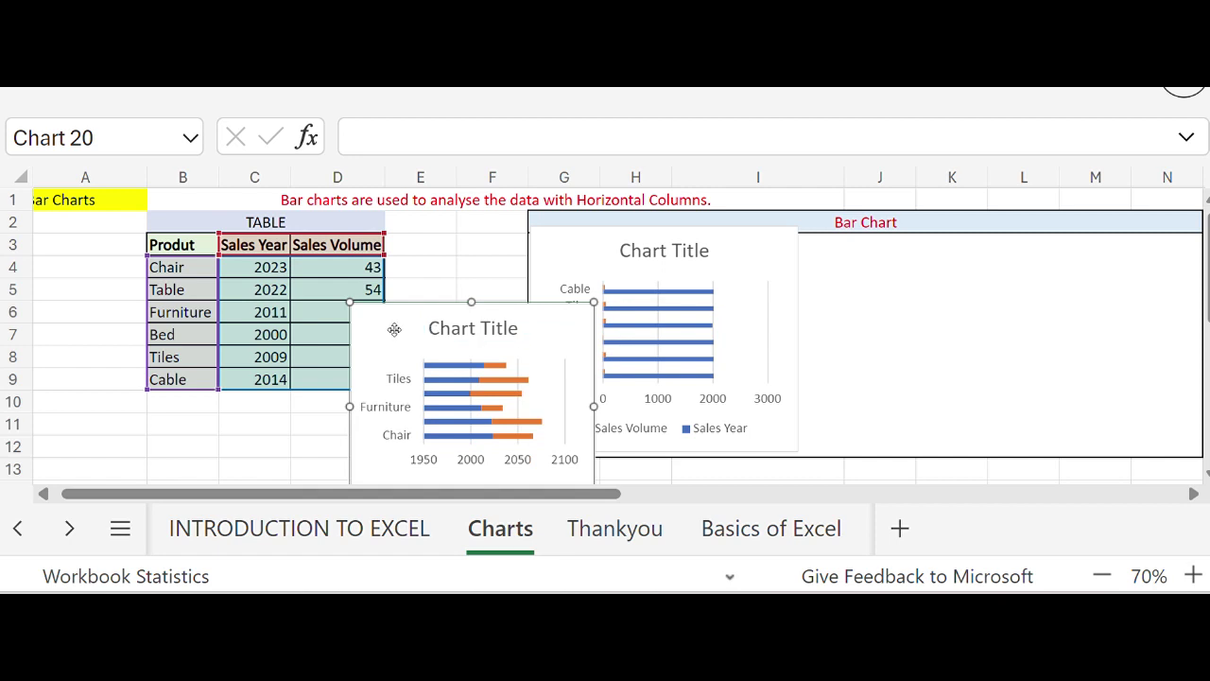
pyautogui.moveTo(394, 330); pyautogui.dragTo(842, 261)
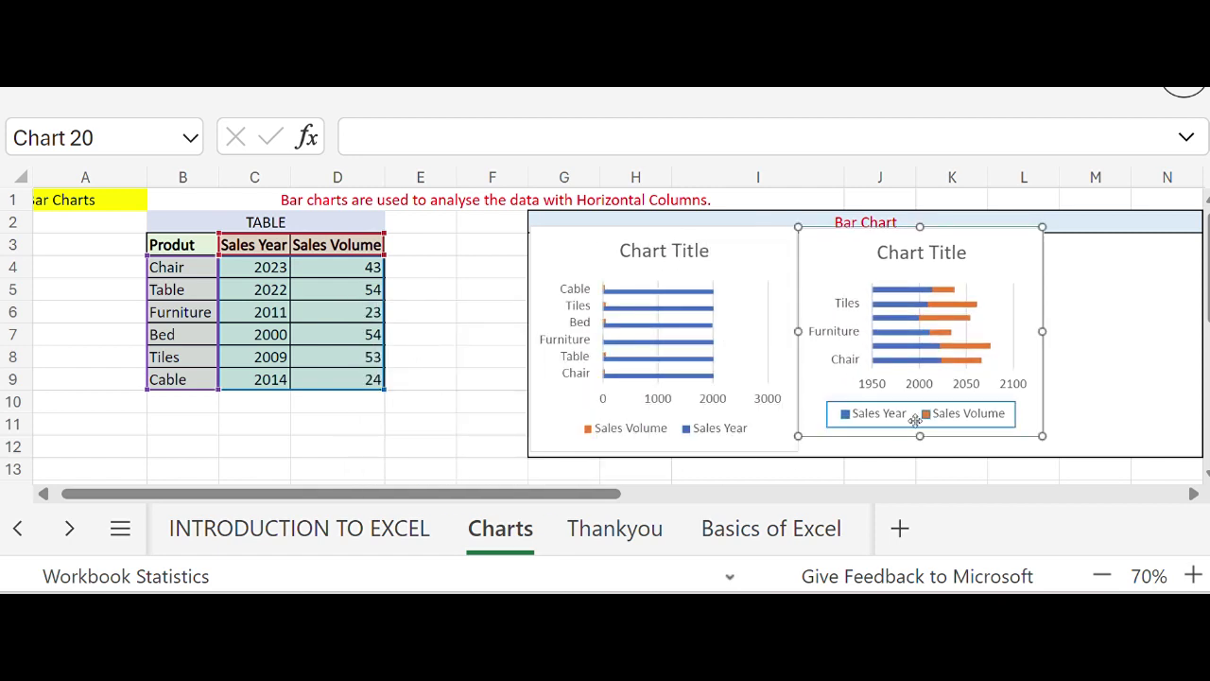
pyautogui.moveTo(921, 435); pyautogui.dragTo(921, 455)
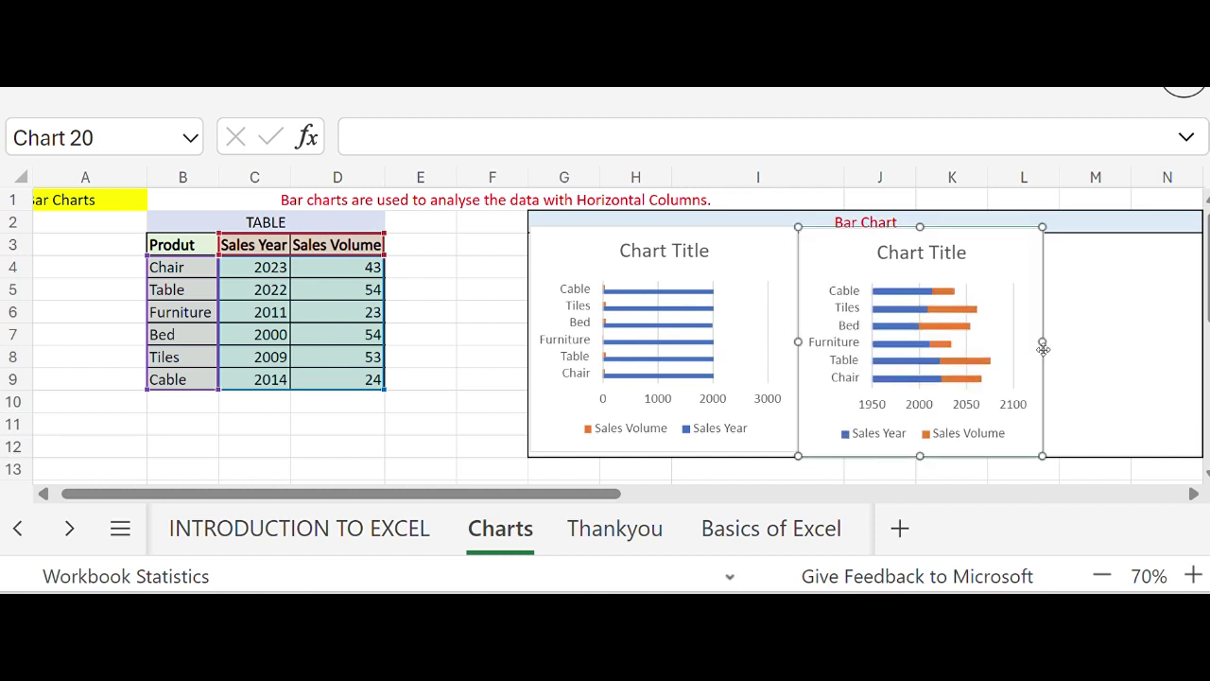
pyautogui.moveTo(1040, 345); pyautogui.dragTo(1012, 352)
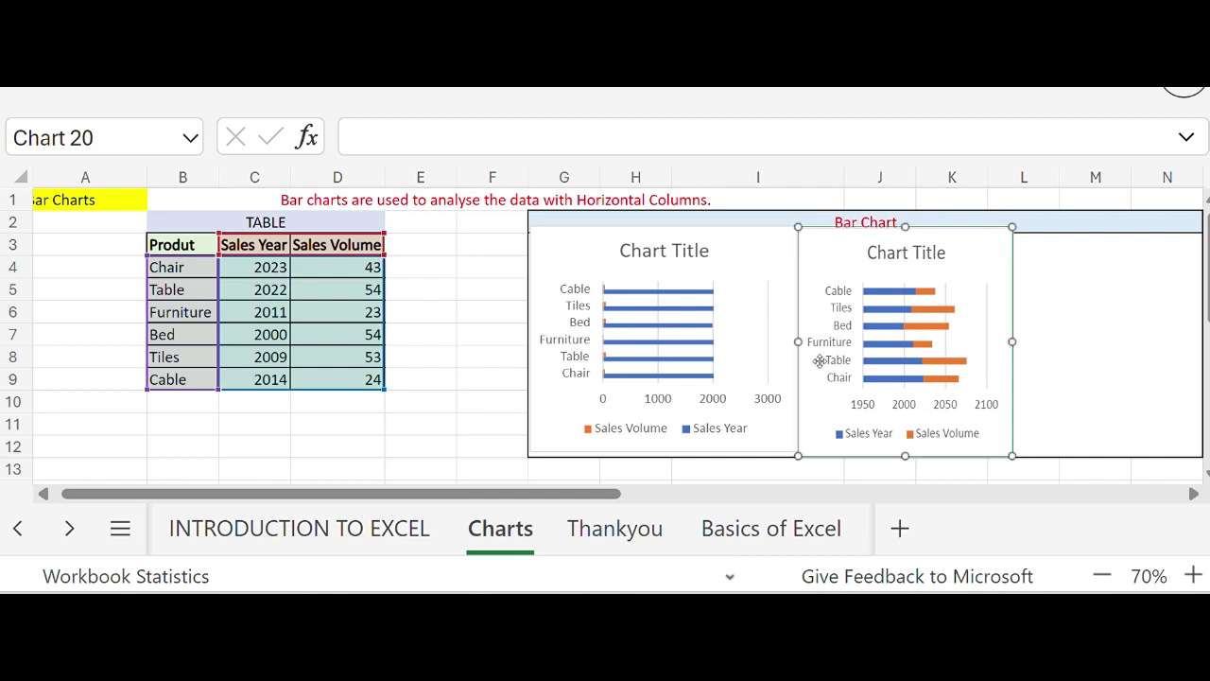
pyautogui.click(429, 338)
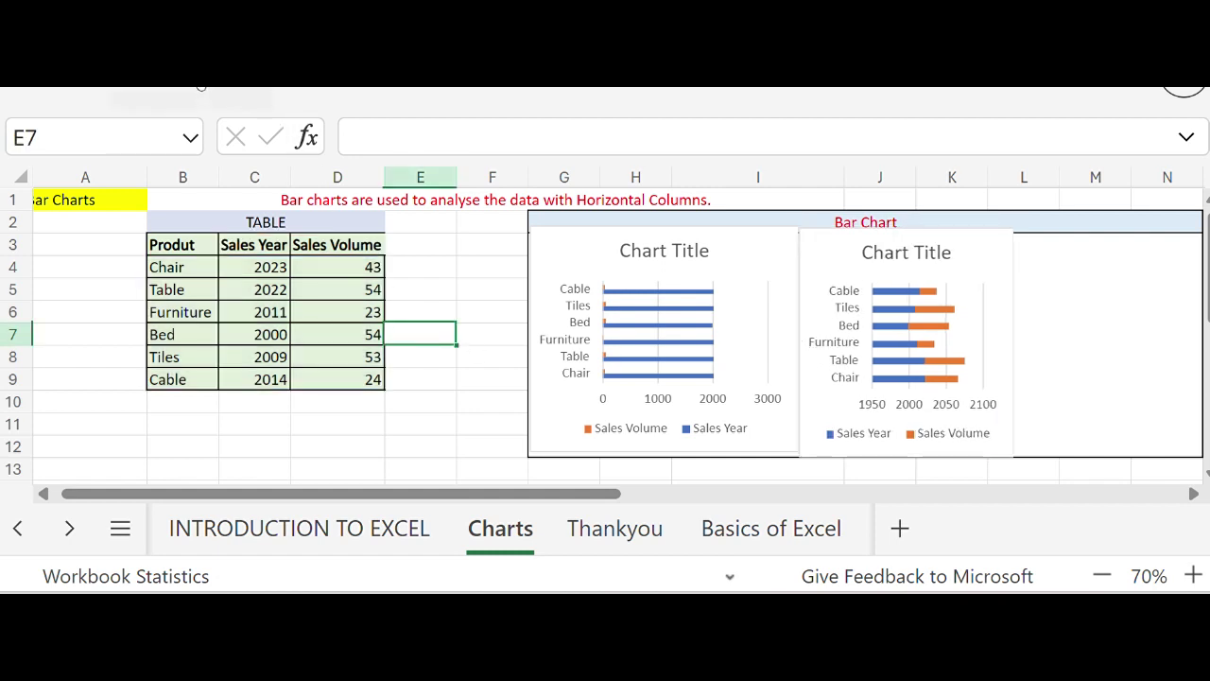
# Insert a 100% Stacked Bar chart from the product sales table in B3:D9.
pyautogui.moveTo(170, 248); pyautogui.dragTo(344, 375)
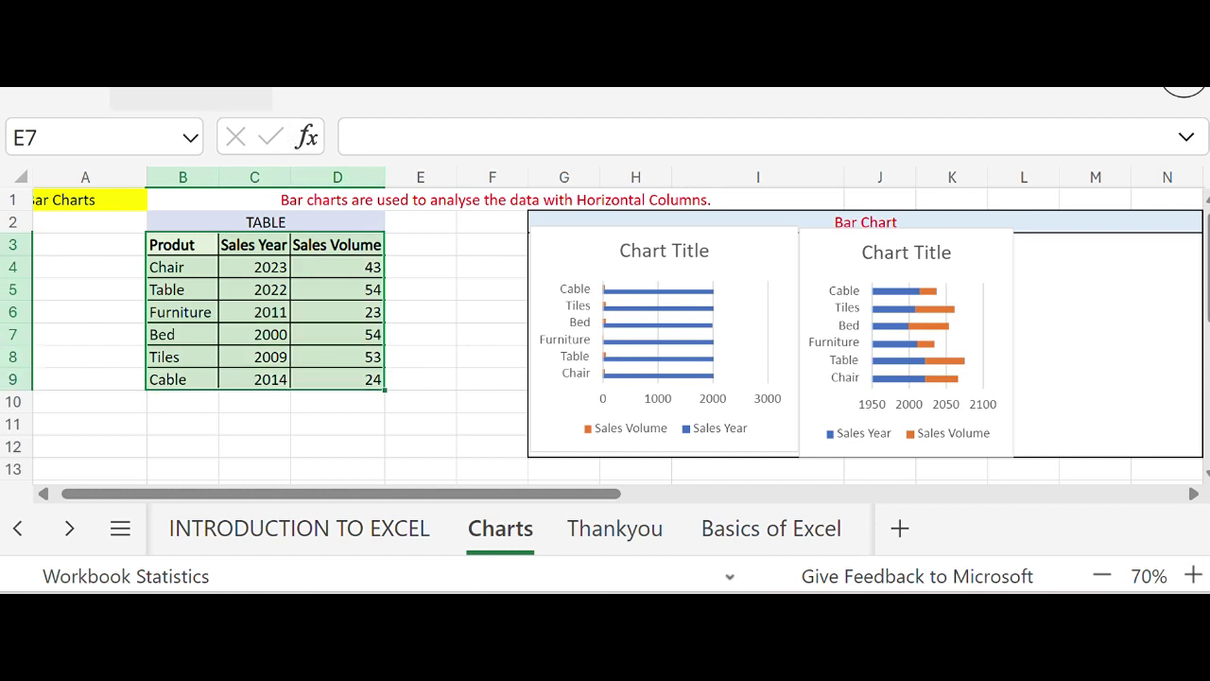
pyautogui.click(253, 86)
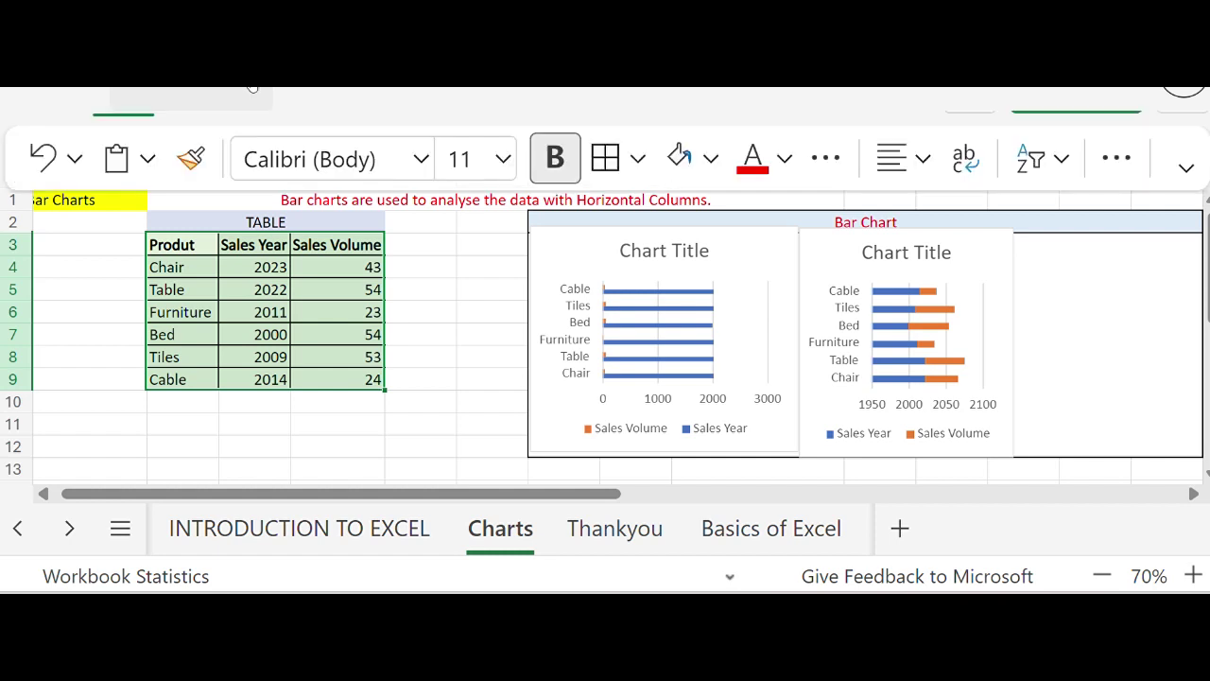
pyautogui.click(236, 152)
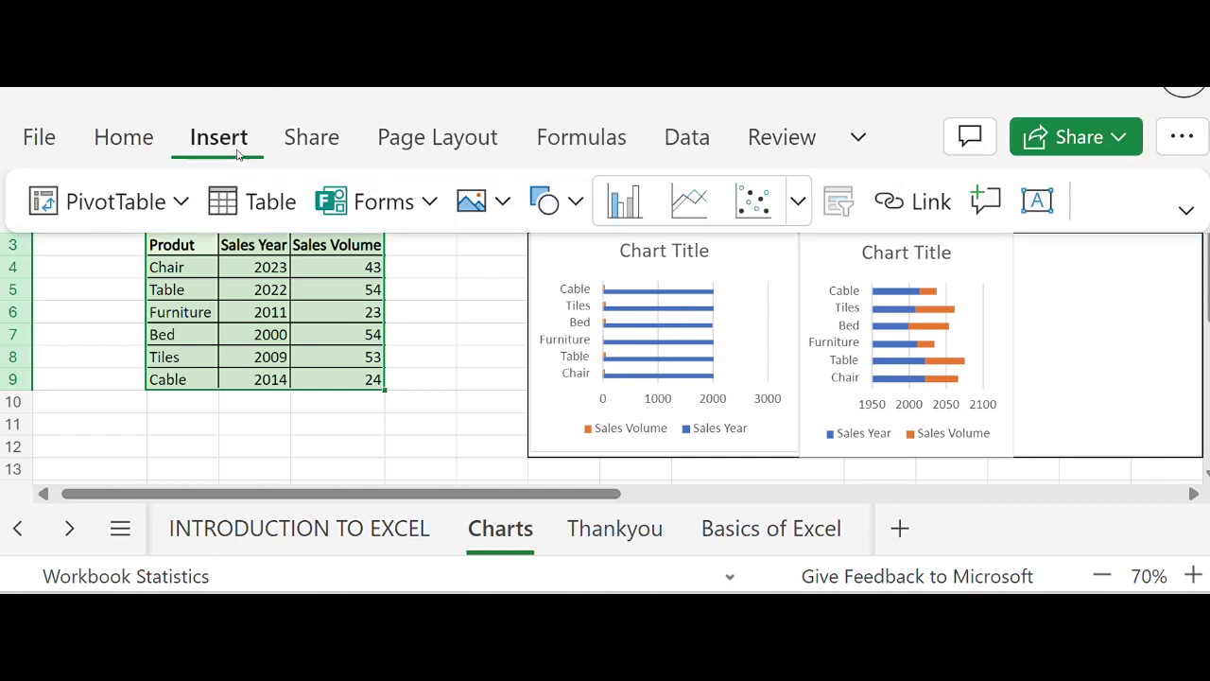
pyautogui.click(803, 199)
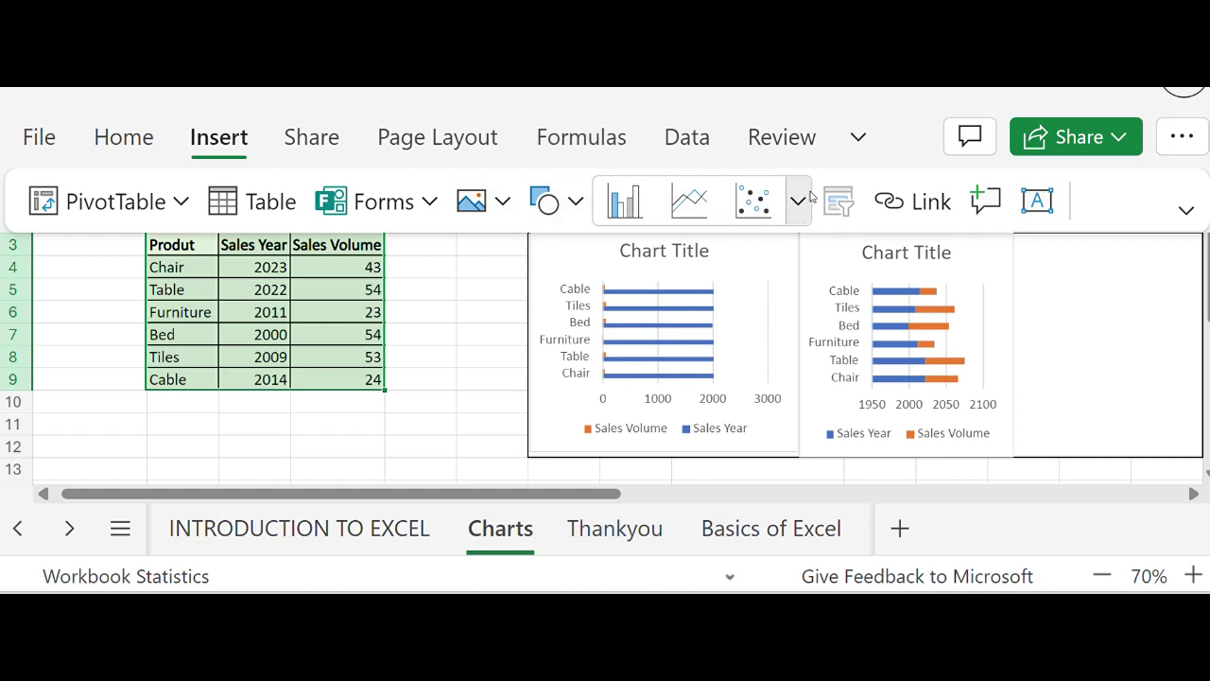
pyautogui.moveTo(833, 290); pyautogui.dragTo(801, 413)
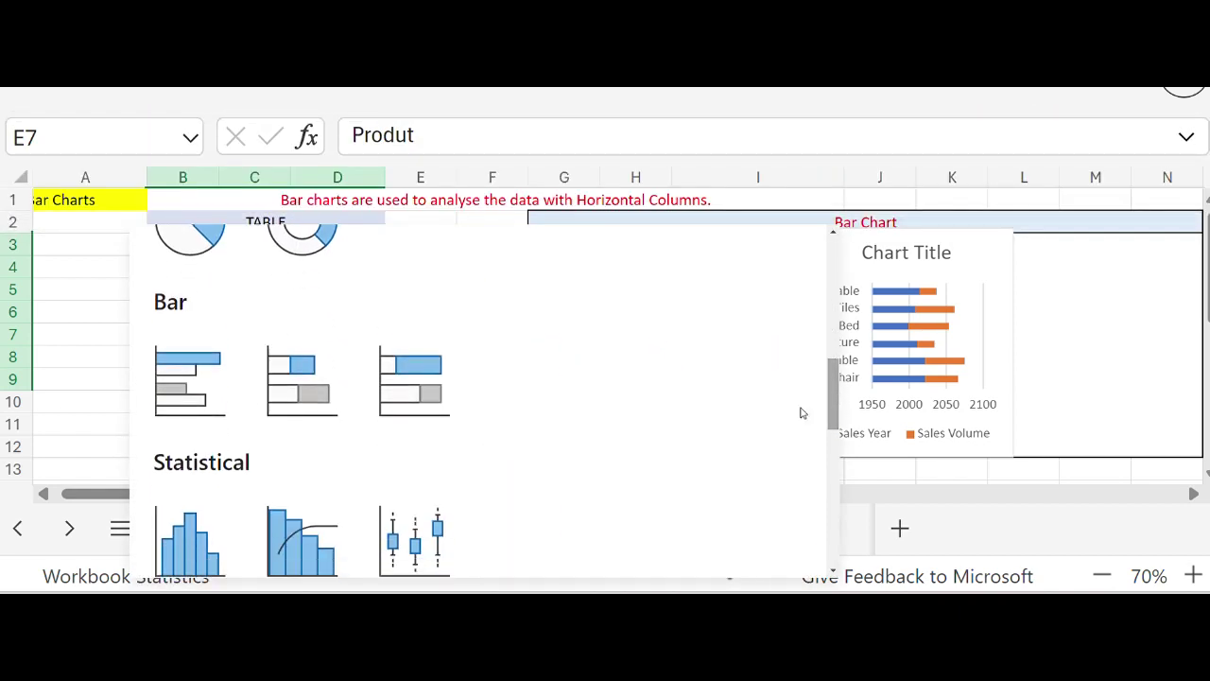
pyautogui.click(407, 388)
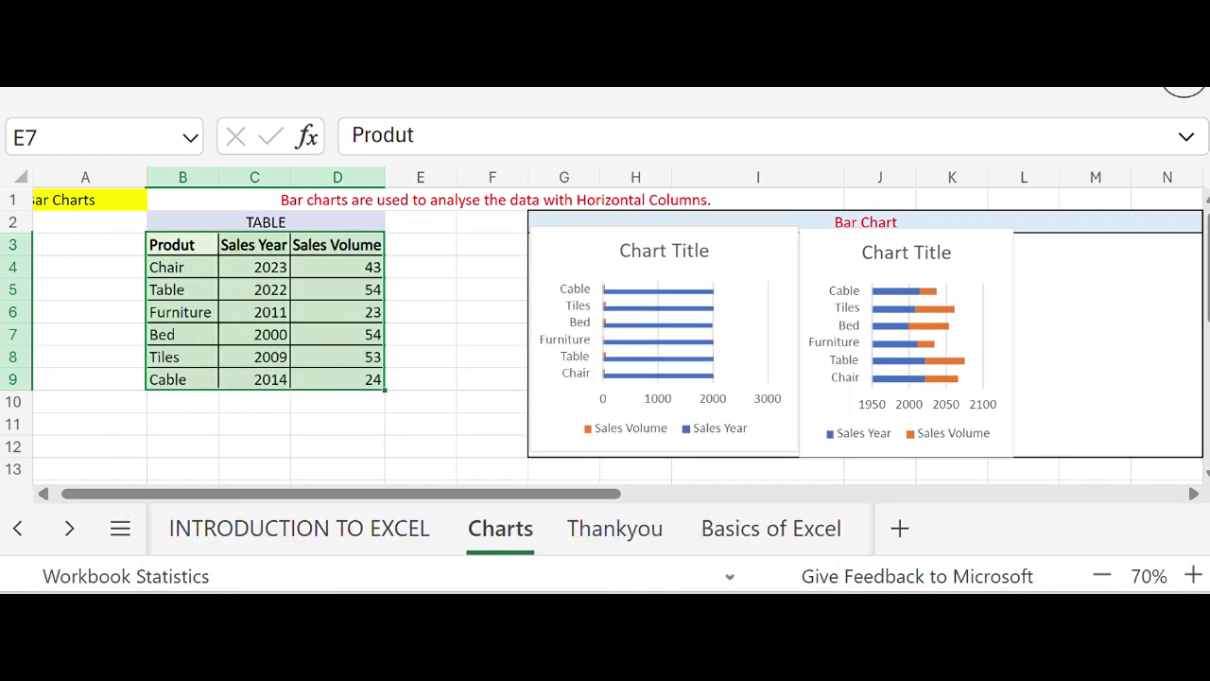
# Shrink the 100% stacked bar chart, place it beside the stacked one in the Bar Chart frame, and stretch it down to row 12.
pyautogui.click(303, 452)
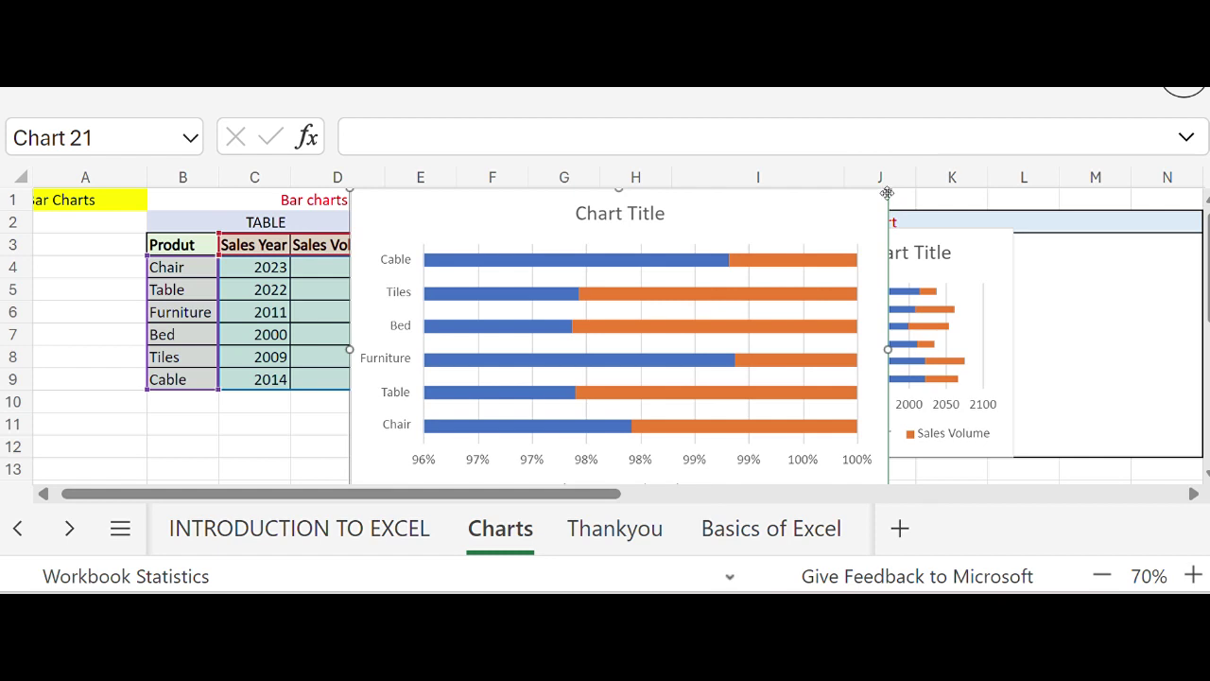
pyautogui.moveTo(827, 205); pyautogui.dragTo(550, 316)
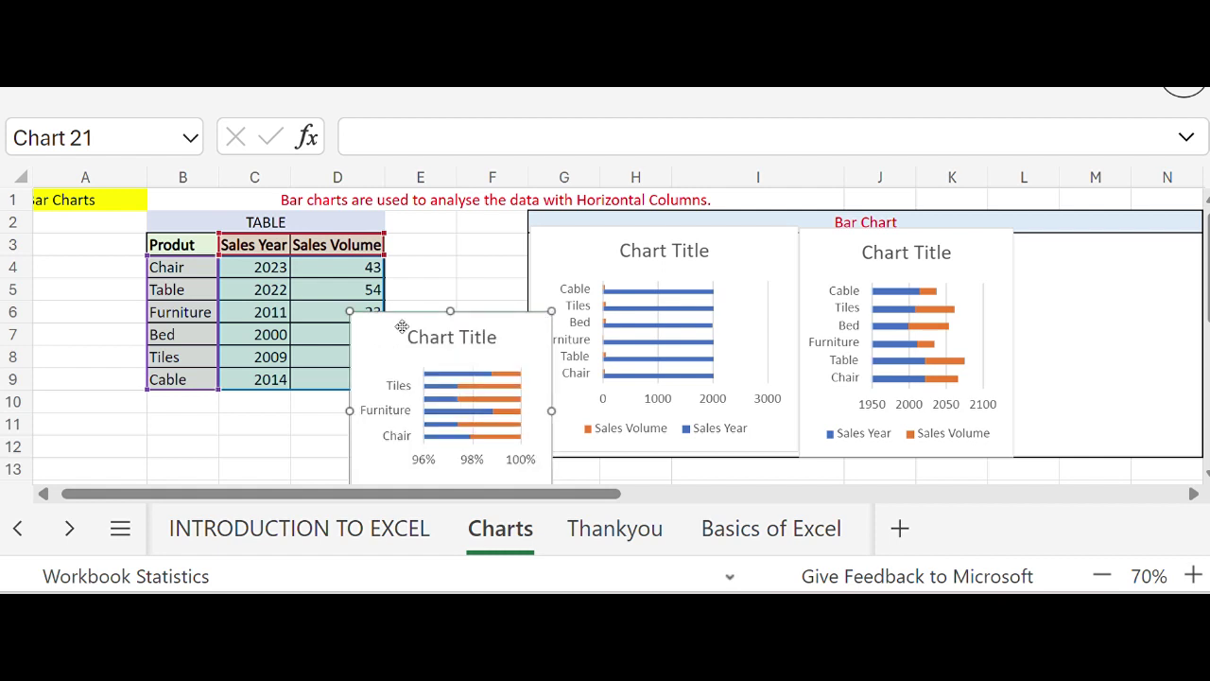
pyautogui.moveTo(388, 331); pyautogui.dragTo(754, 243)
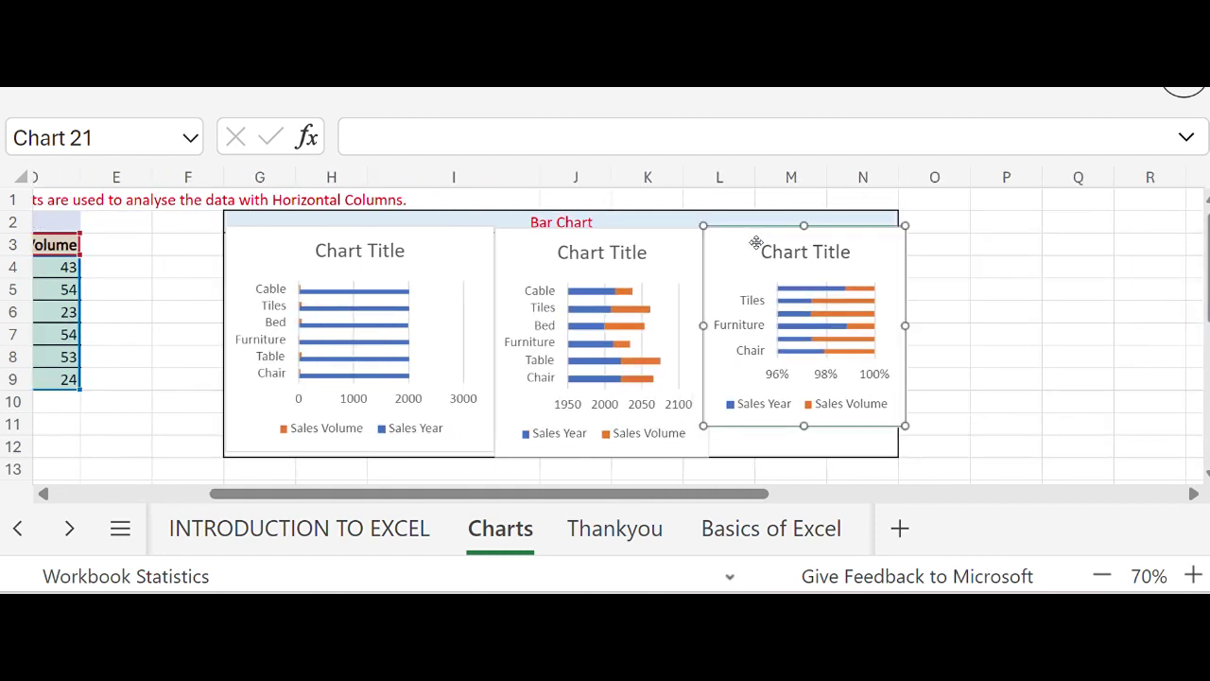
pyautogui.moveTo(804, 425); pyautogui.dragTo(803, 455)
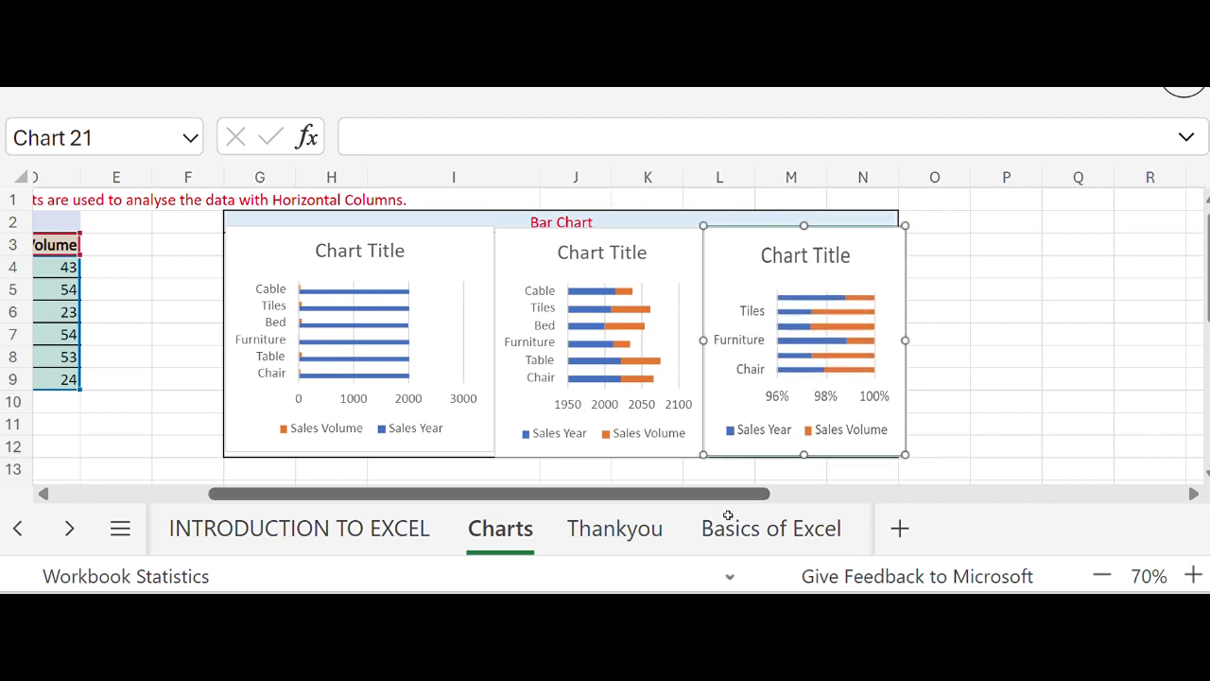
# Open the formatting options of the 100% stacked bar chart and change its chart title to "Bar Charts".
pyautogui.moveTo(688, 498); pyautogui.dragTo(536, 499)
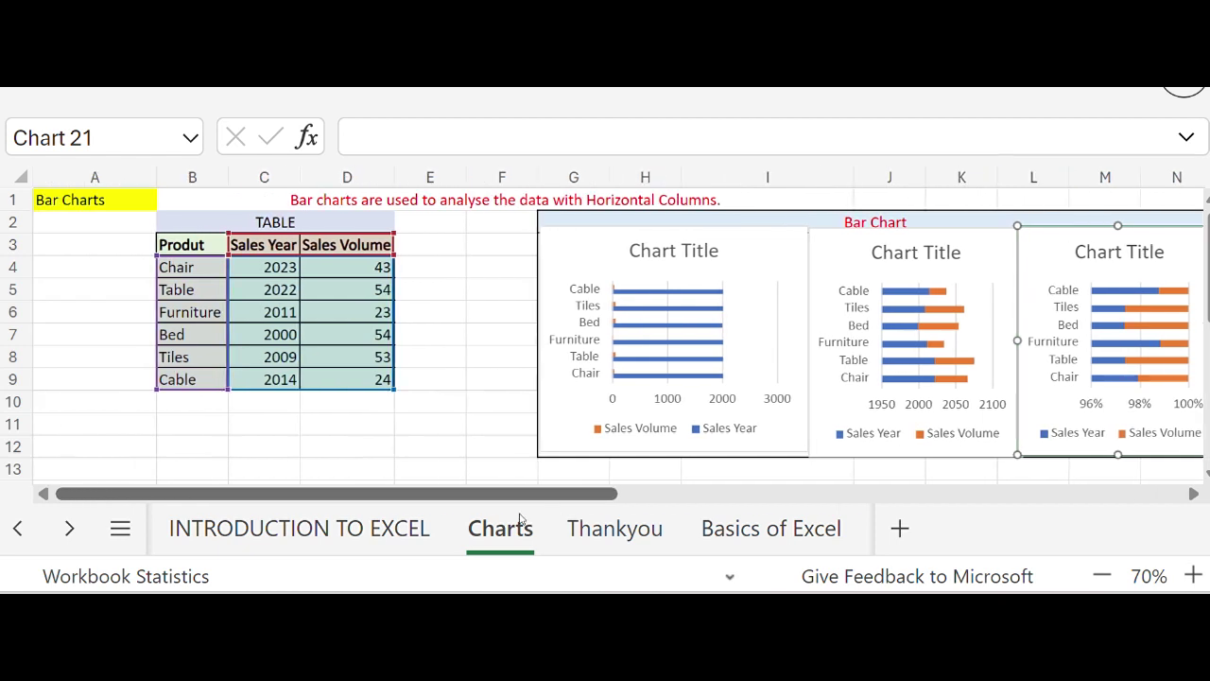
pyautogui.doubleClick(1105, 267)
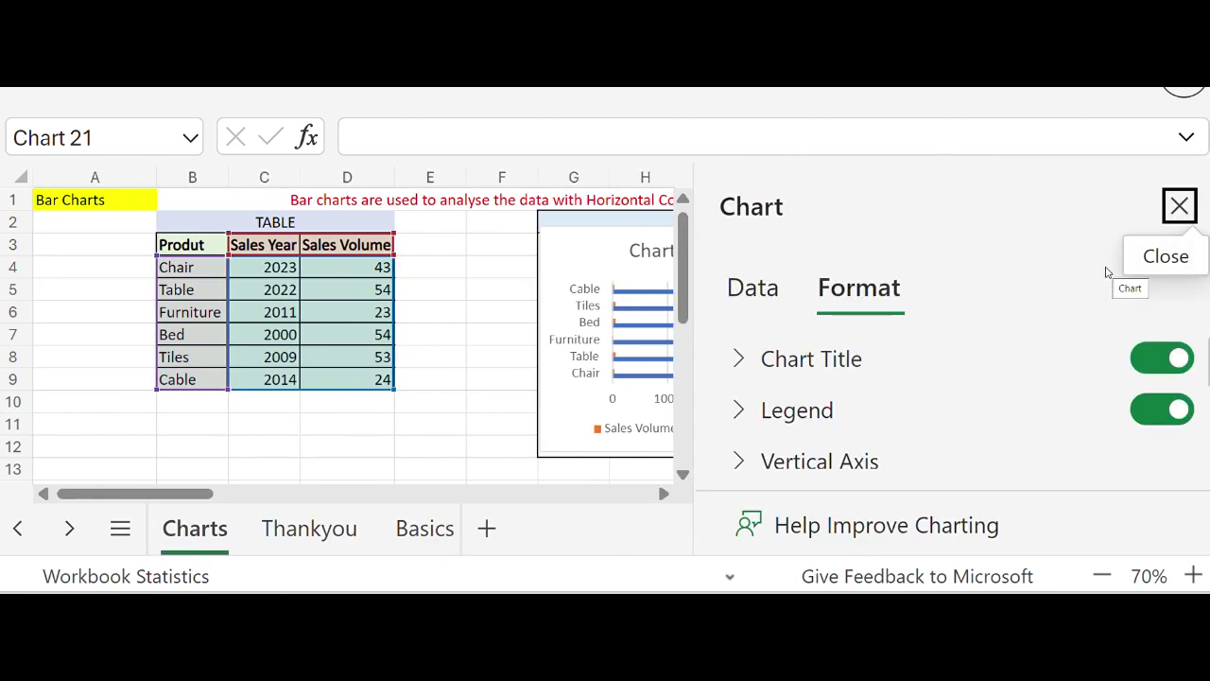
pyautogui.click(747, 358)
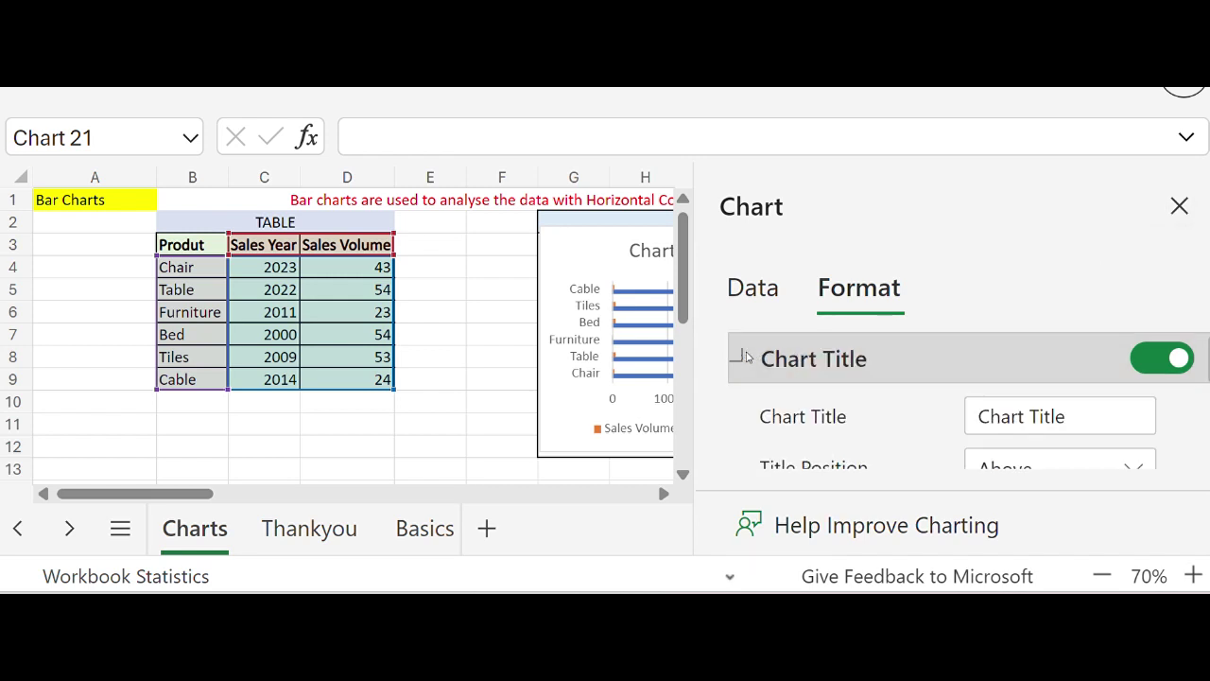
pyautogui.moveTo(1083, 413); pyautogui.dragTo(950, 428)
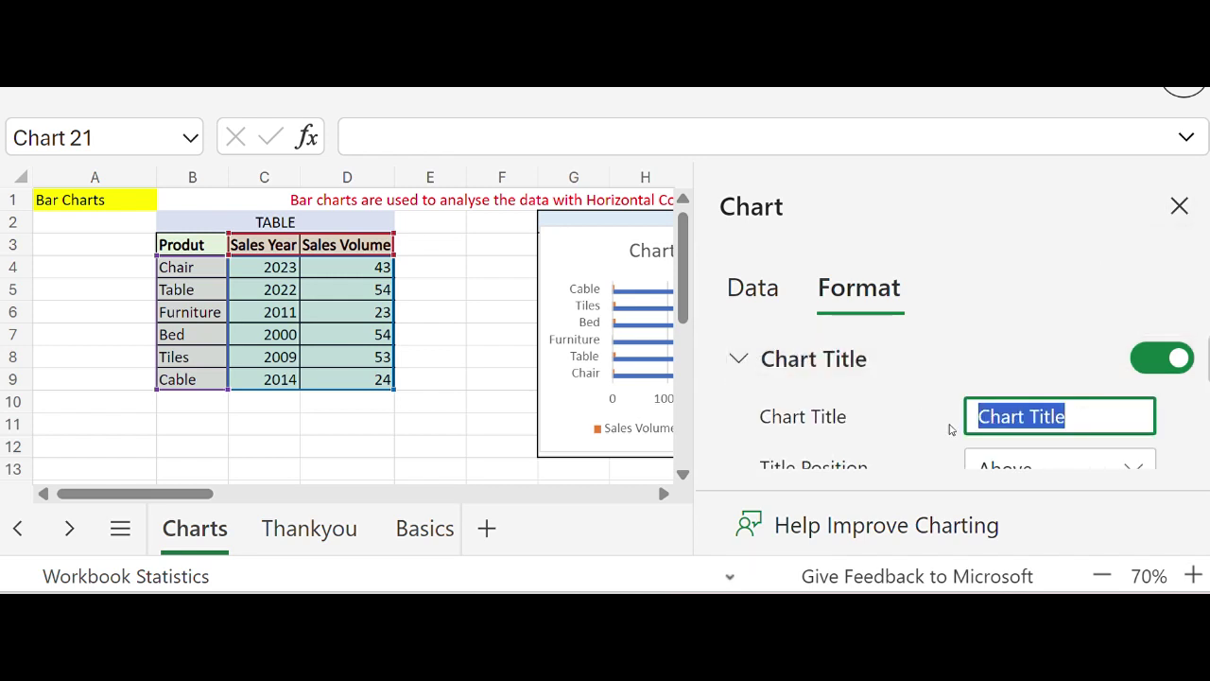
pyautogui.write('Bar Charts')
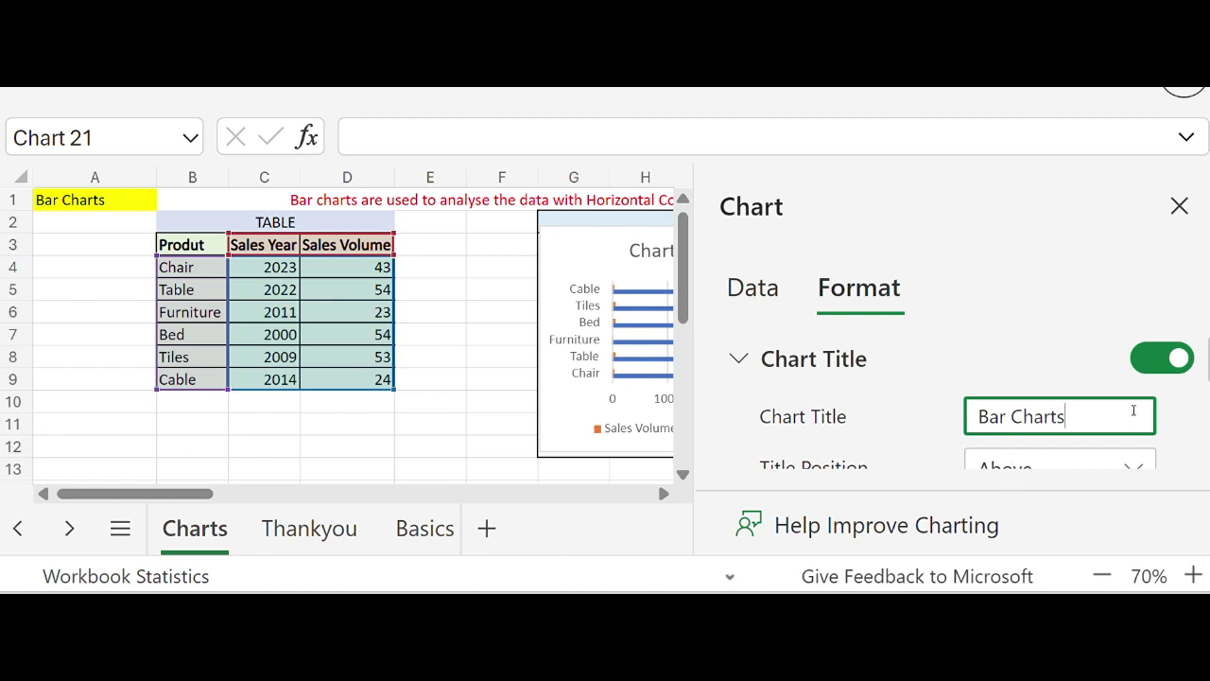
# Move the legend of the 100% stacked bar chart to the top, below the title, and close the chart formatting options.
pyautogui.scroll(-5, 945, 416)
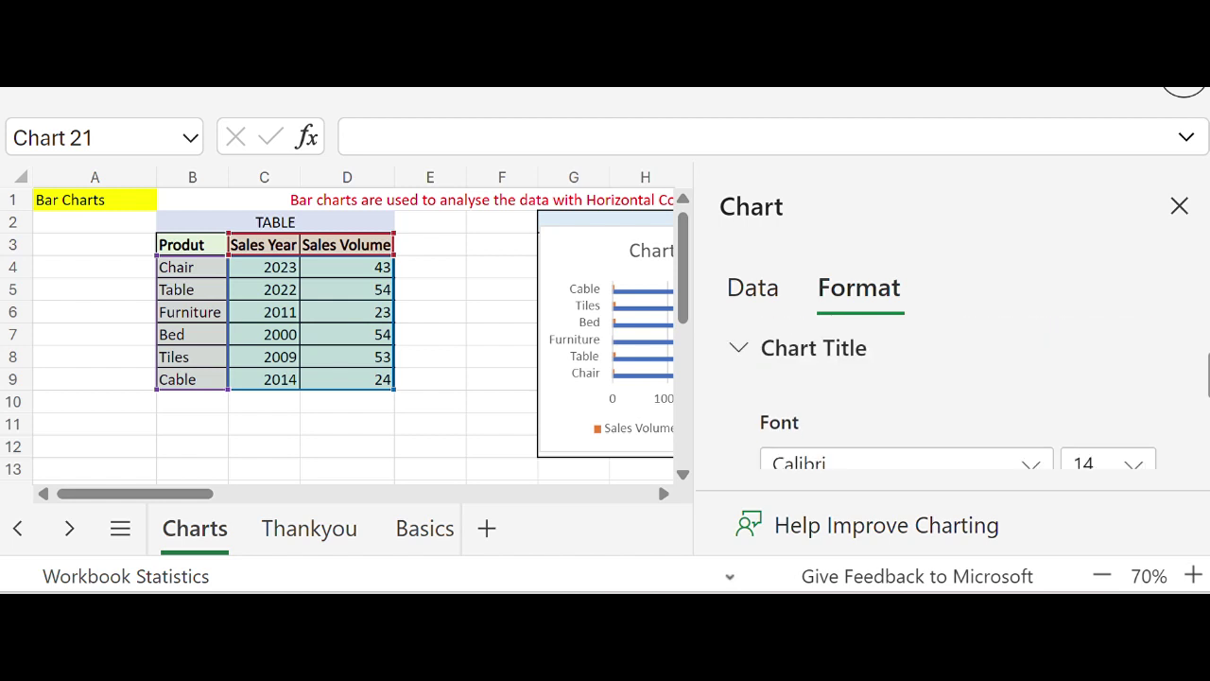
pyautogui.scroll(-3, 945, 416)
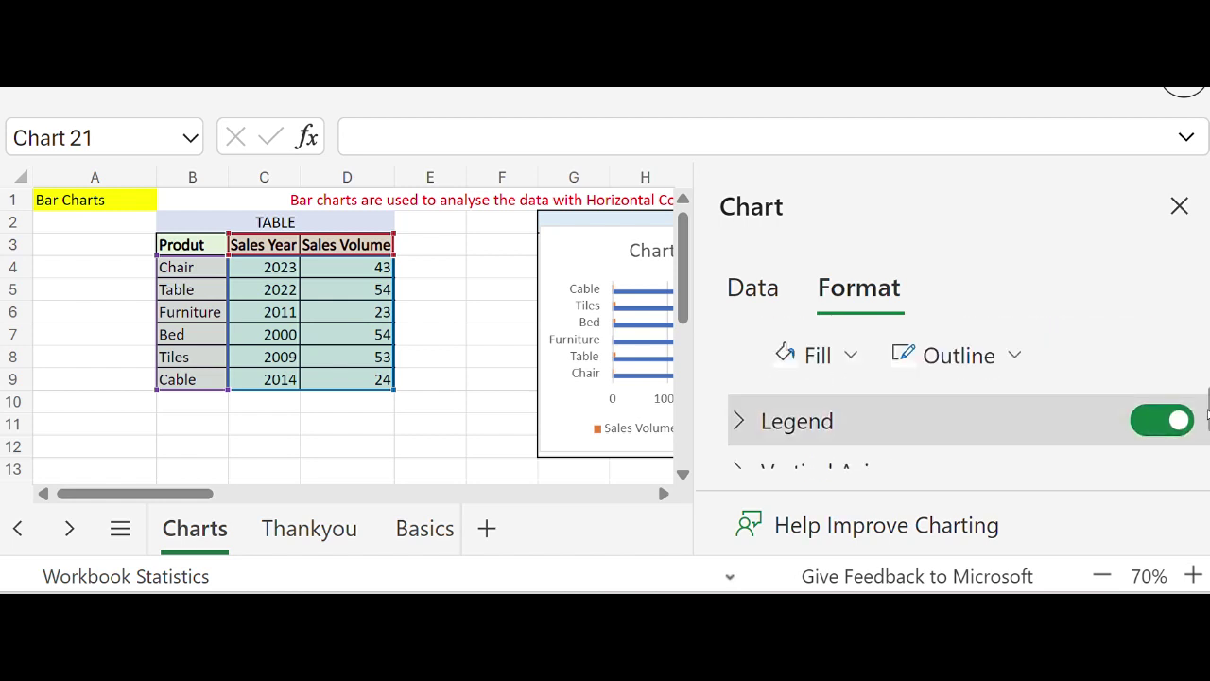
pyautogui.click(745, 429)
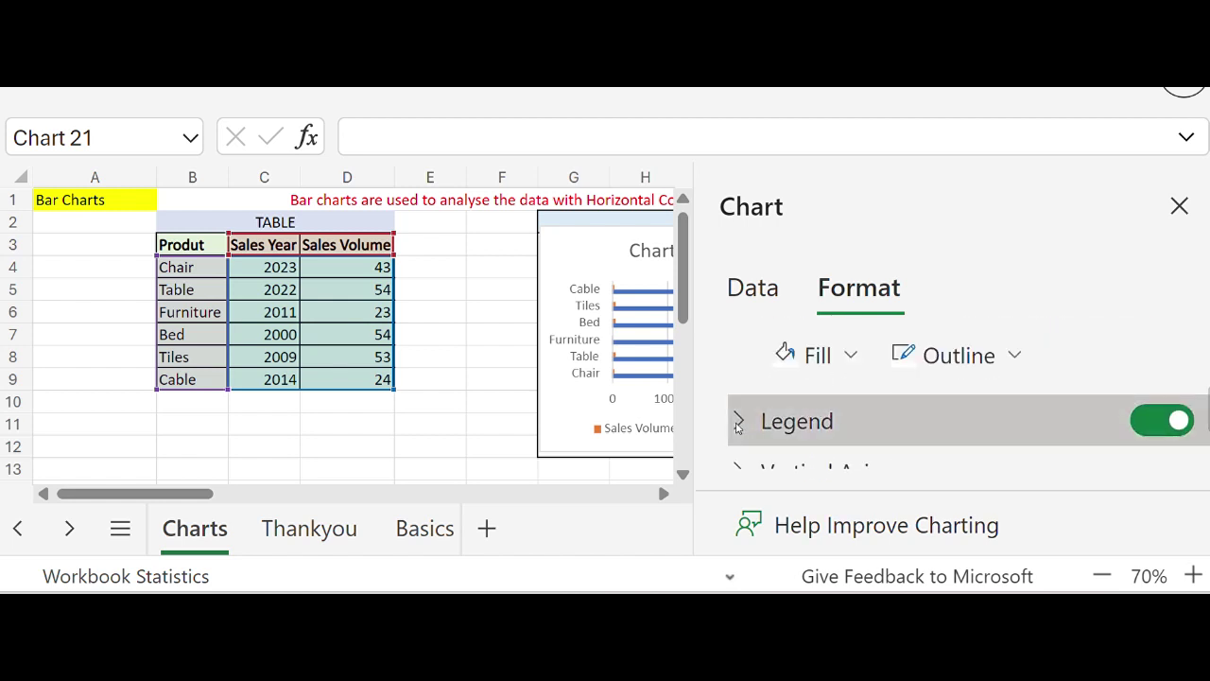
pyautogui.click(1027, 467)
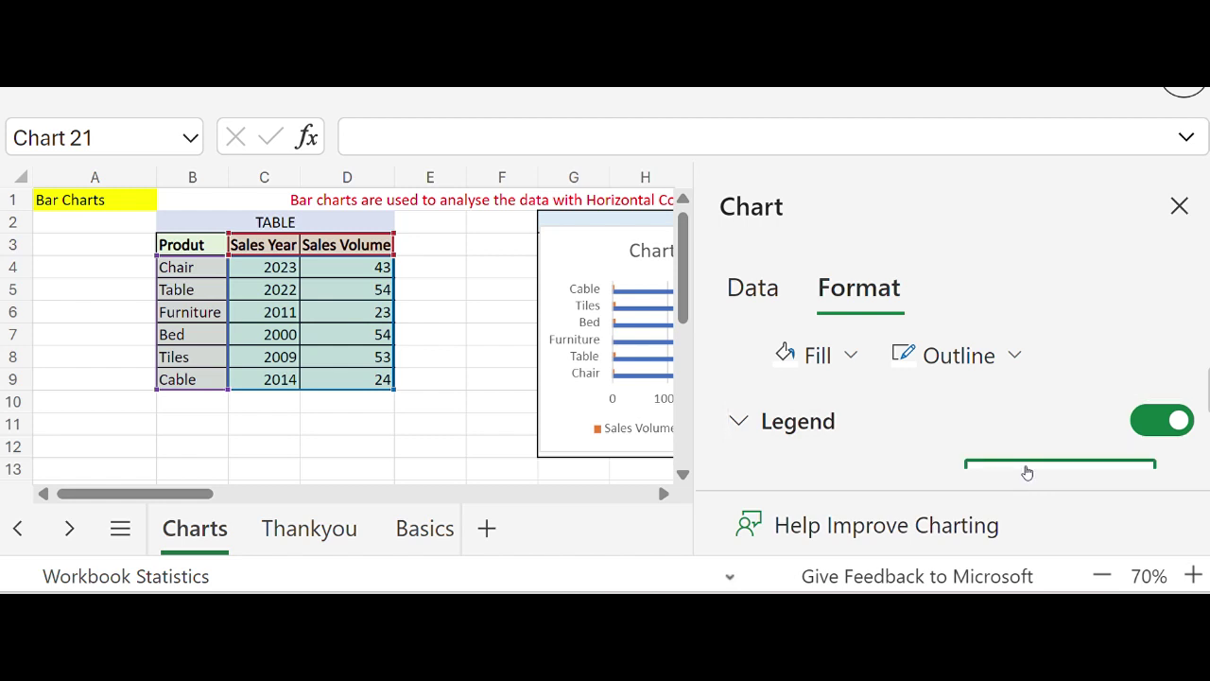
pyautogui.click(853, 350)
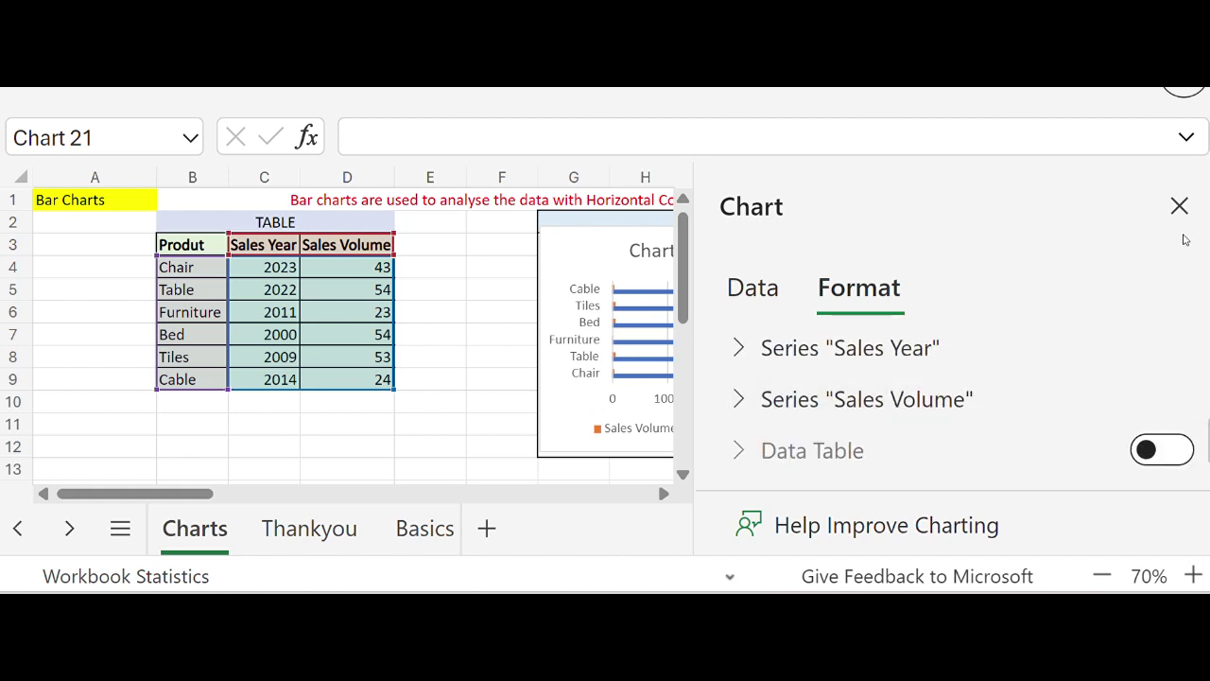
pyautogui.click(1179, 206)
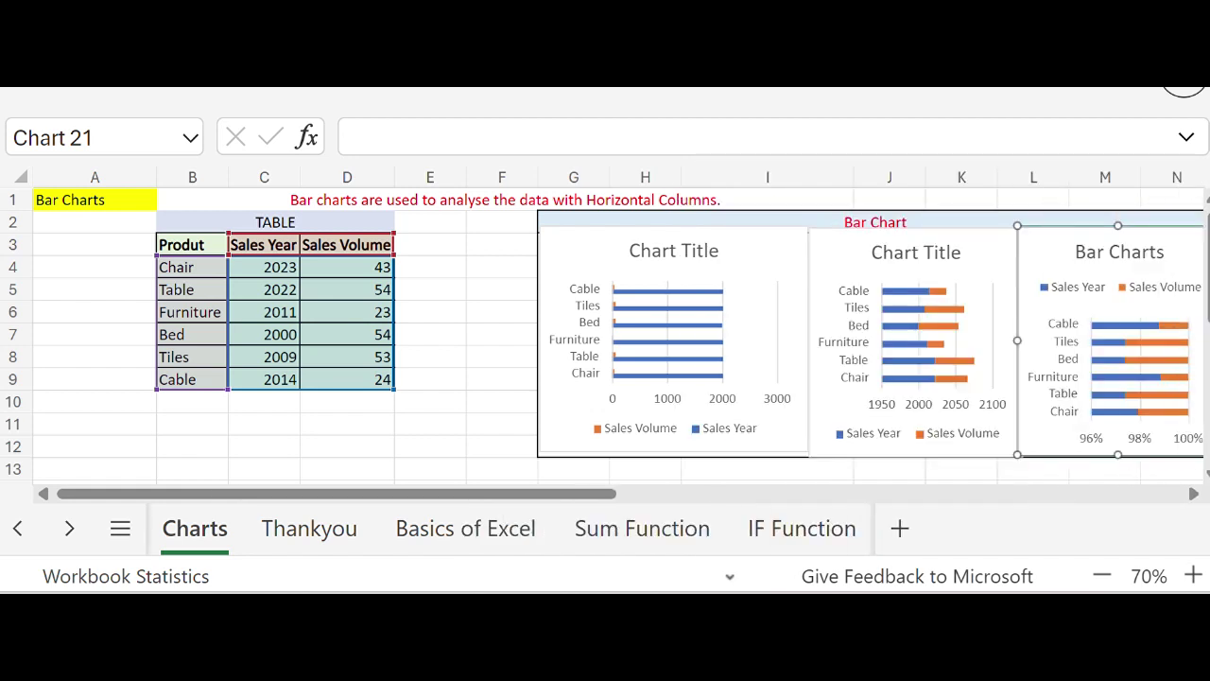
# Deselect the 100% stacked bar chart and switch to the Thankyou sheet.
pyautogui.click(1084, 253)
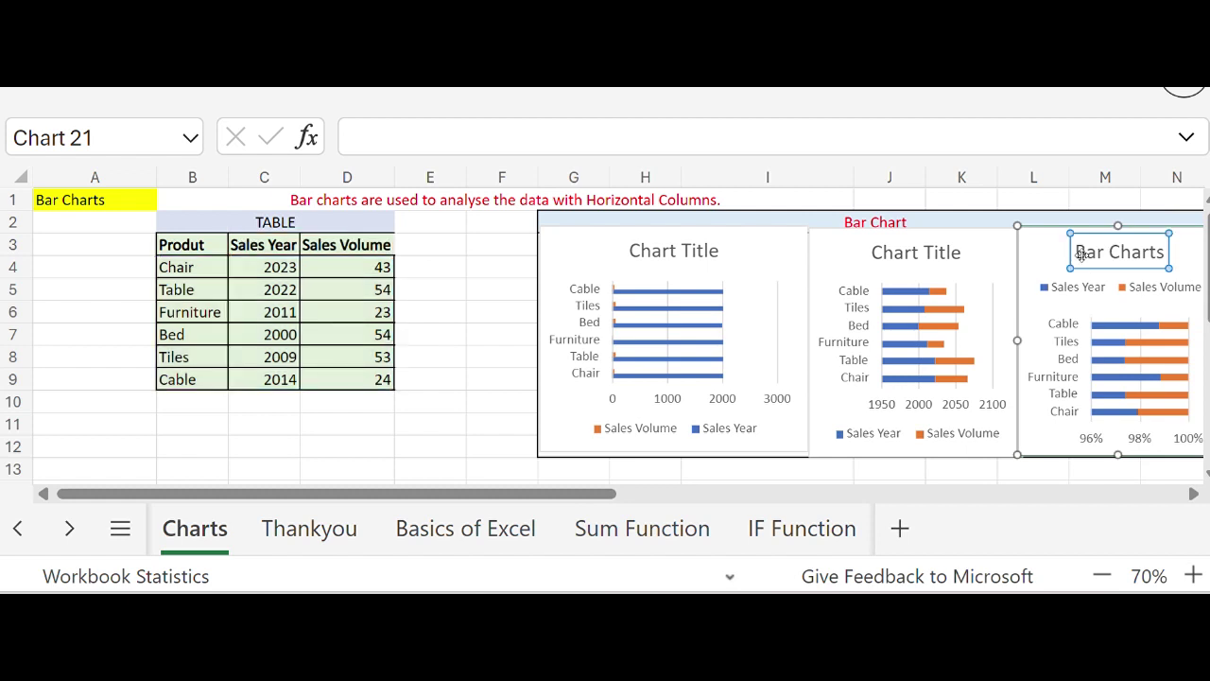
pyautogui.click(955, 257)
pyautogui.click(368, 328)
pyautogui.click(331, 543)
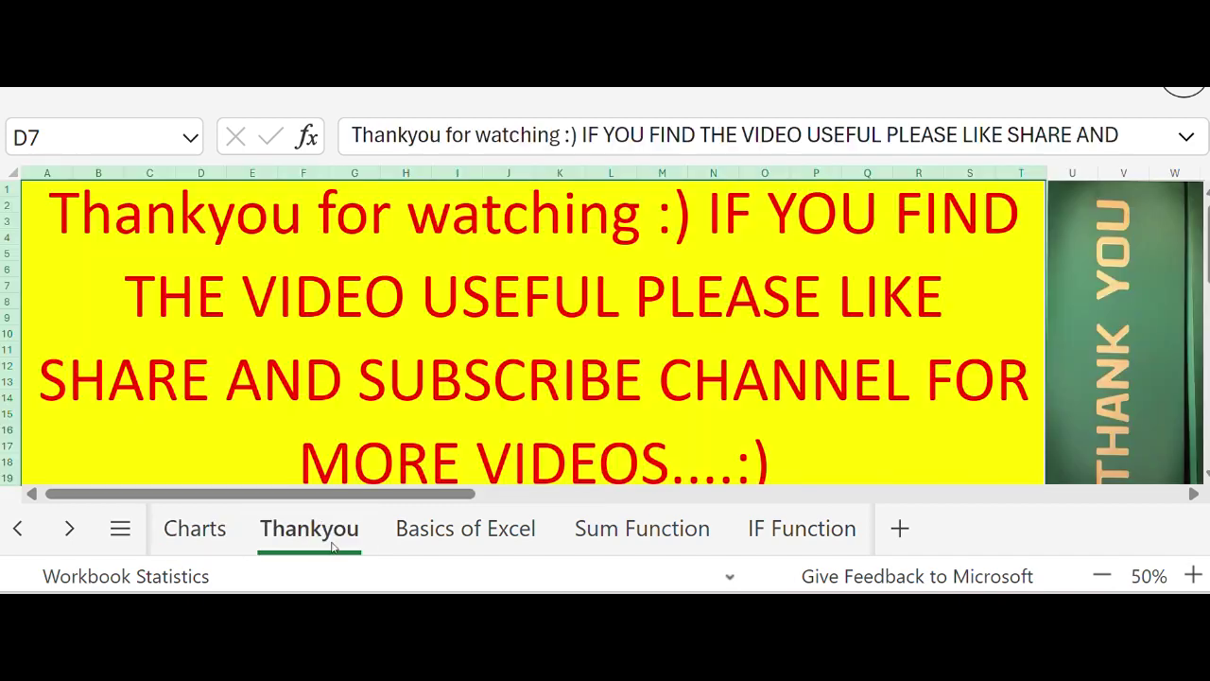